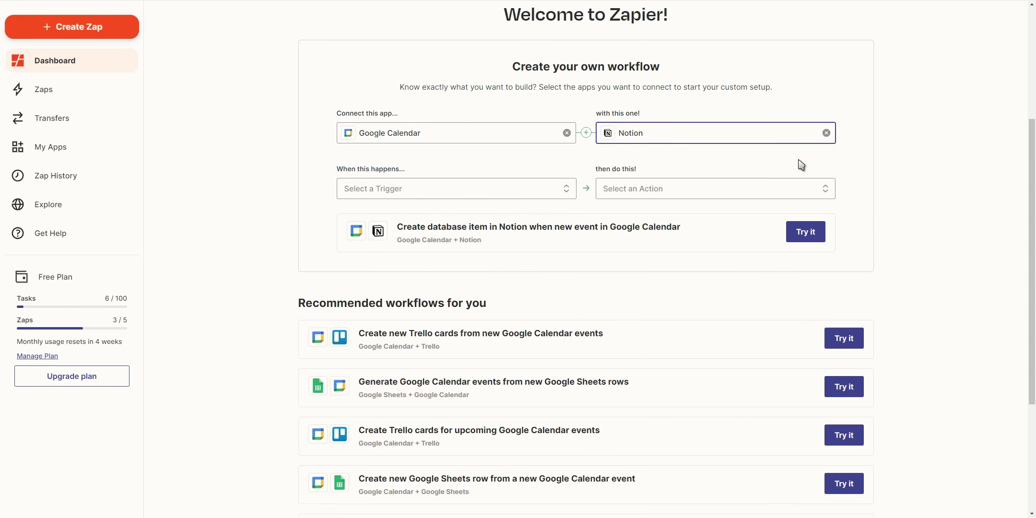
- Pair a Google Calendar new-event trigger with a Notion create-database-item action
left_click(720, 192)
left_click(677, 224)
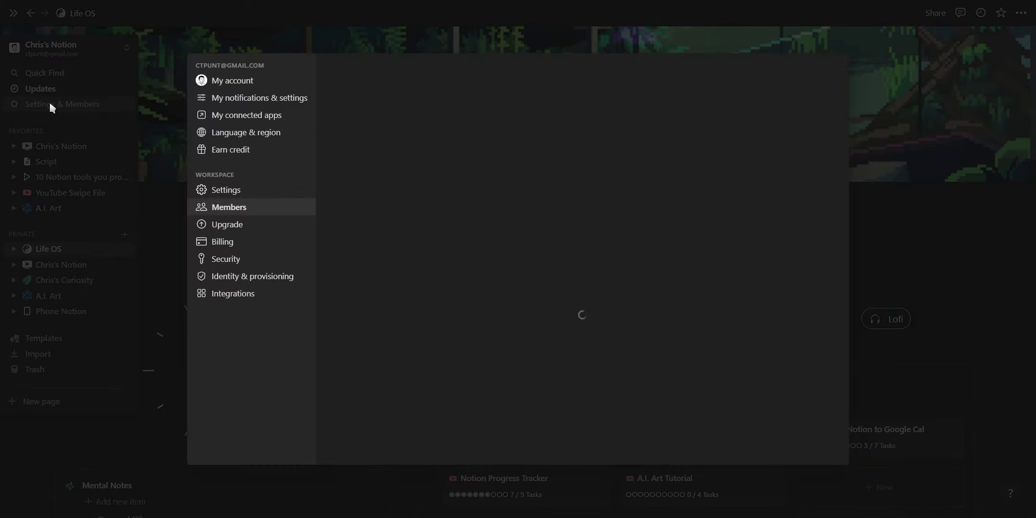
- From Notion's Integrations settings, create and submit an internal integration named 'New Integration'
left_click(233, 293)
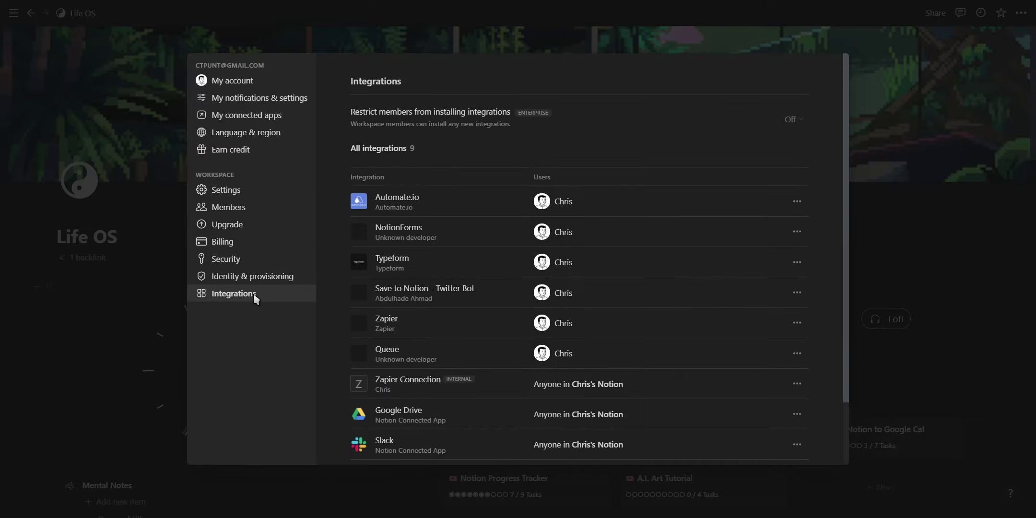
scroll(449, 348, "down", 2)
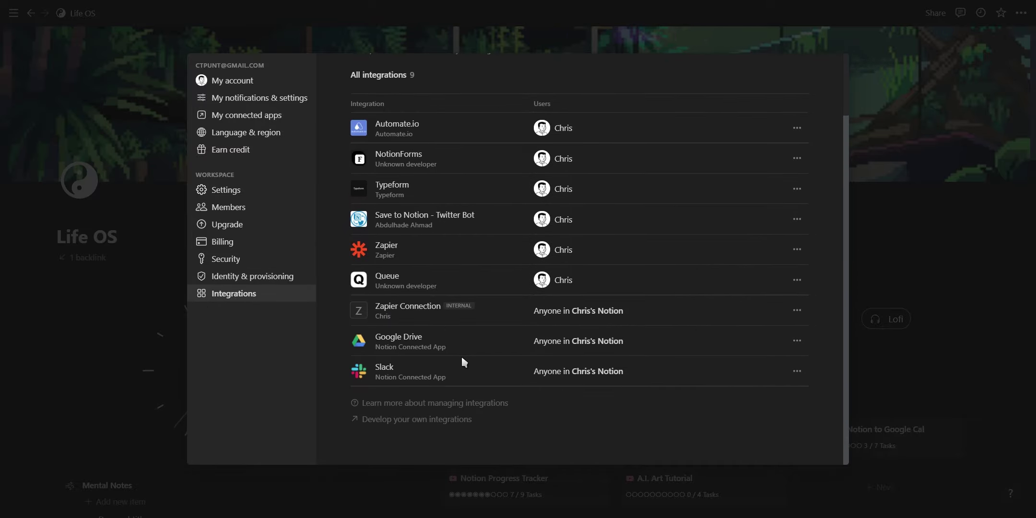
left_click(464, 420)
left_click(629, 263)
type("New Integr")
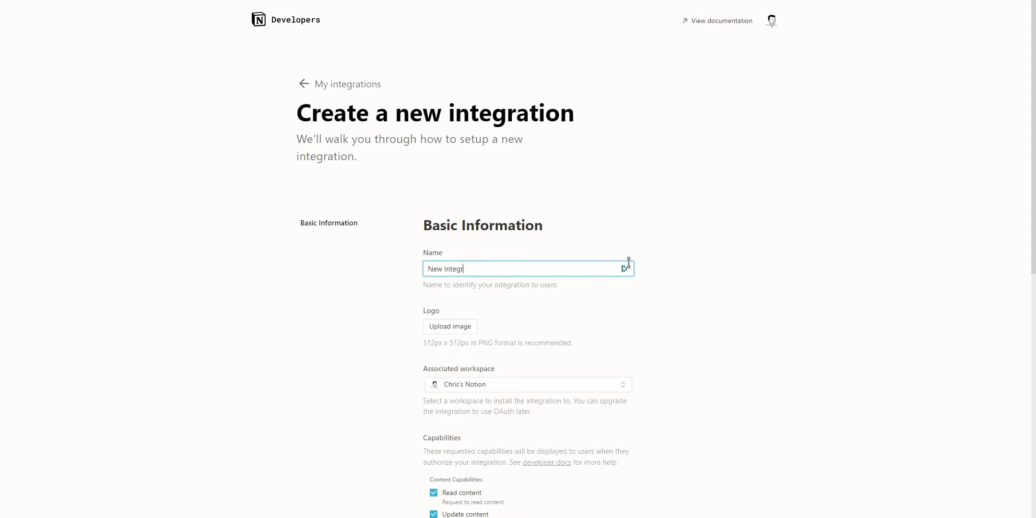
type("ation")
scroll(747, 266, "down", 9)
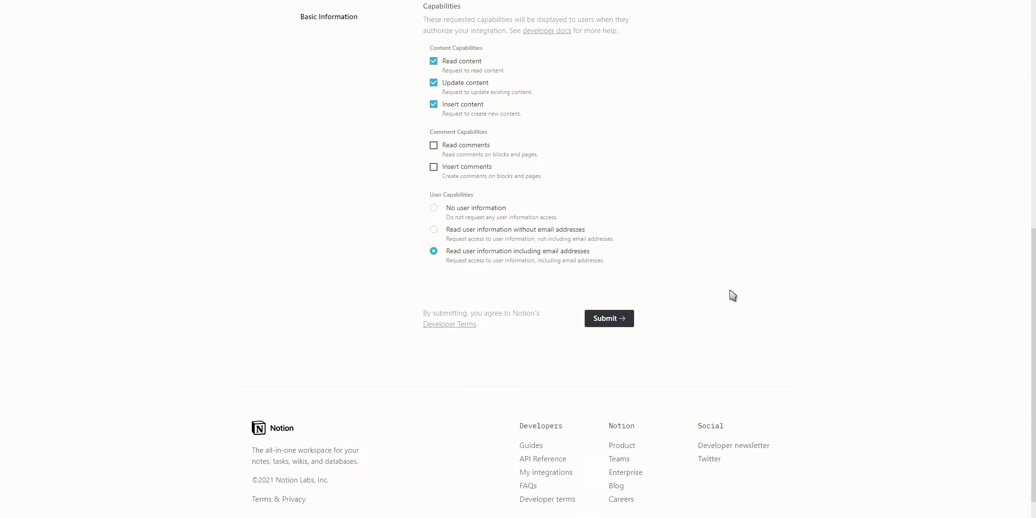
left_click(608, 318)
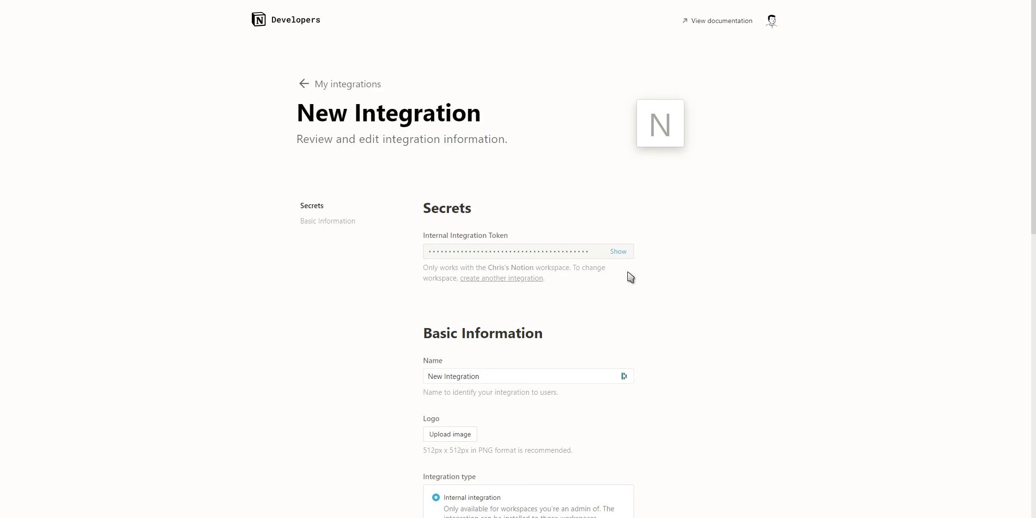
- Reveal the integration token, then connect Notion in Zapier with access to selected pages
left_click(618, 252)
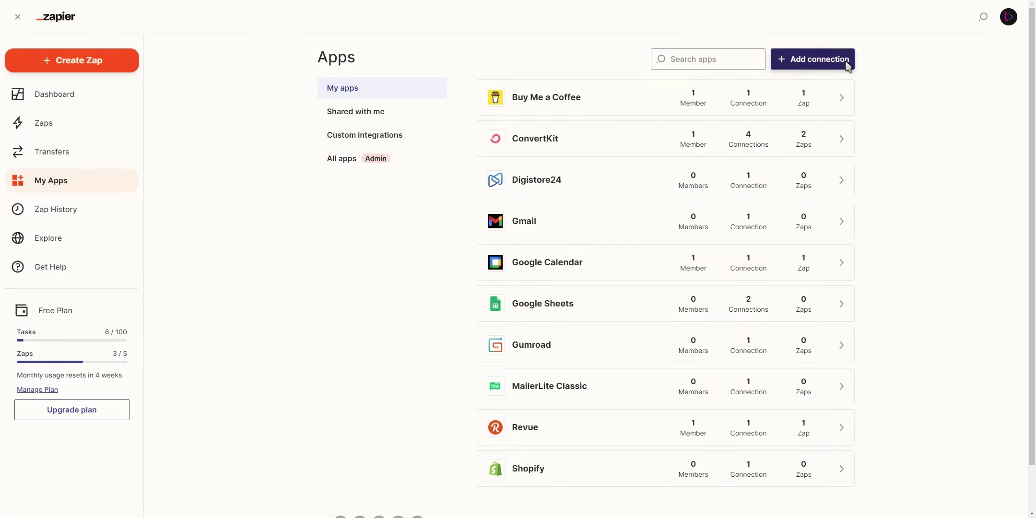
left_click(813, 61)
type("notion")
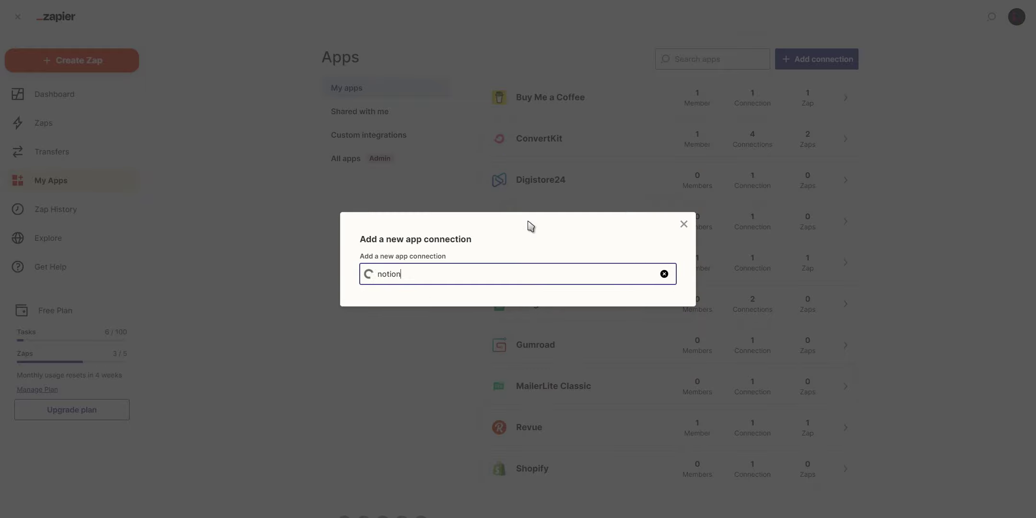
left_click(507, 280)
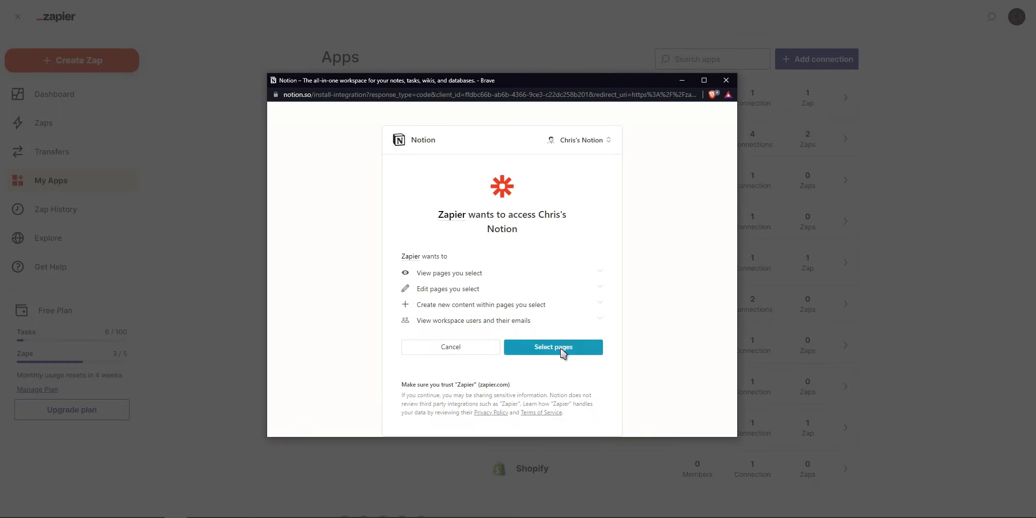
left_click(561, 349)
left_click(560, 400)
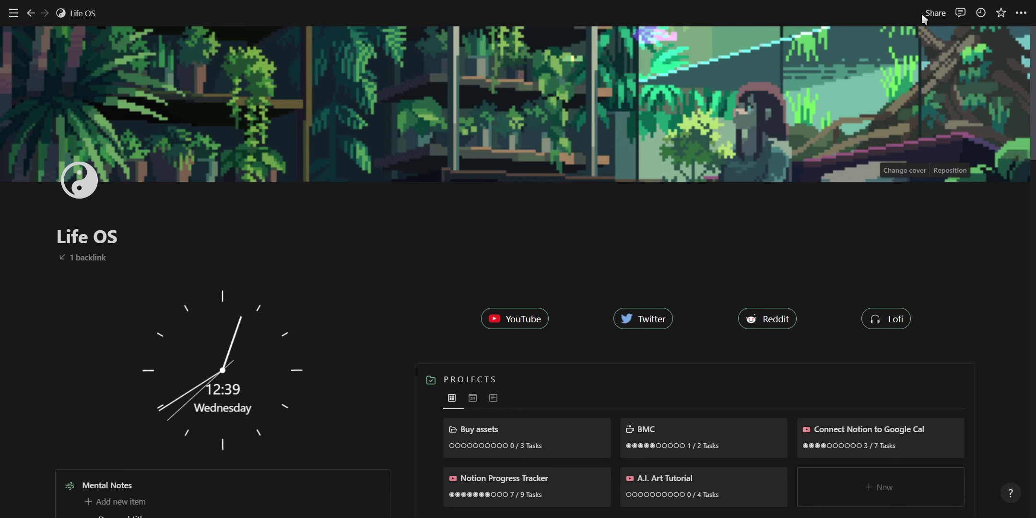
- Share the Life OS page with Zapier Connection, granting edit access
left_click(935, 13)
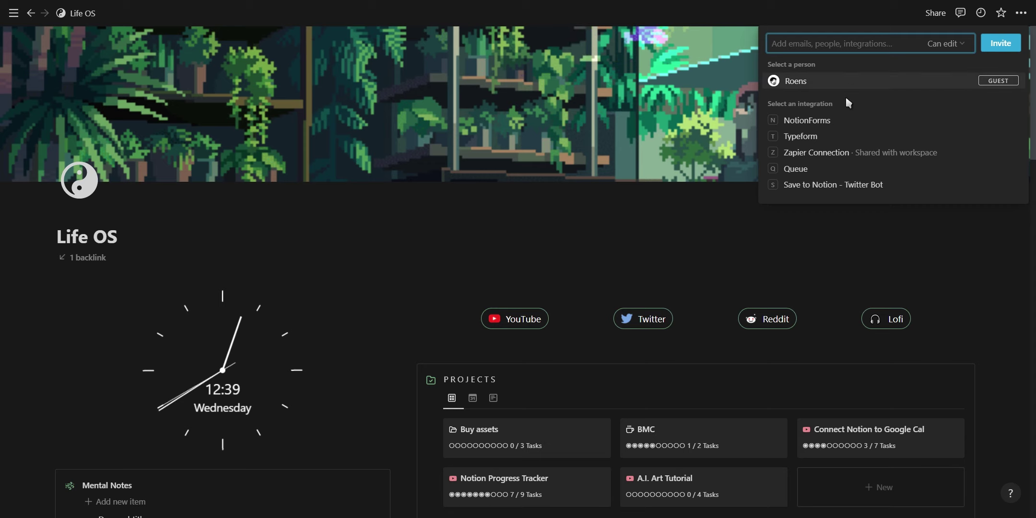
left_click(825, 152)
left_click(1001, 42)
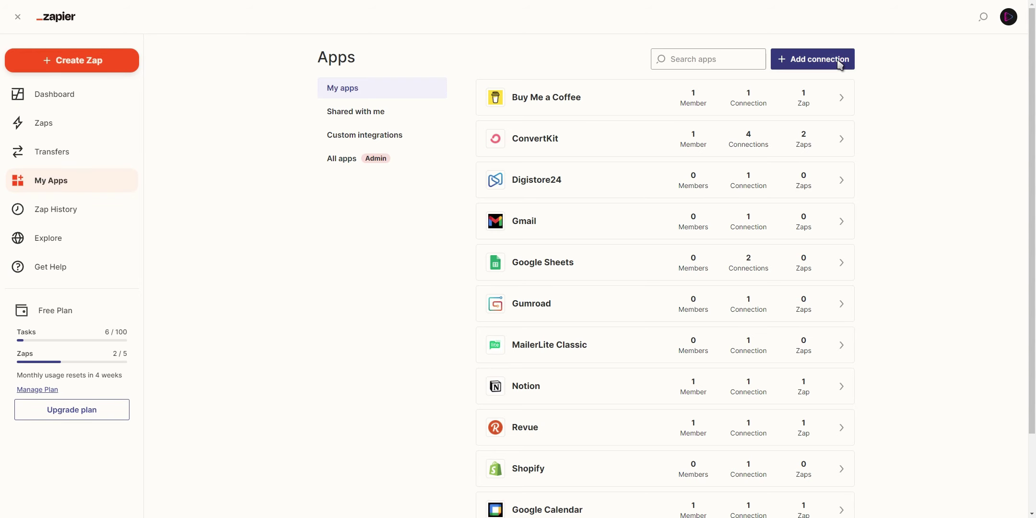
- Add a Google Calendar connection found by searching 'cale', then go to the Zaps list
left_click(840, 65)
type("cale")
left_click(546, 243)
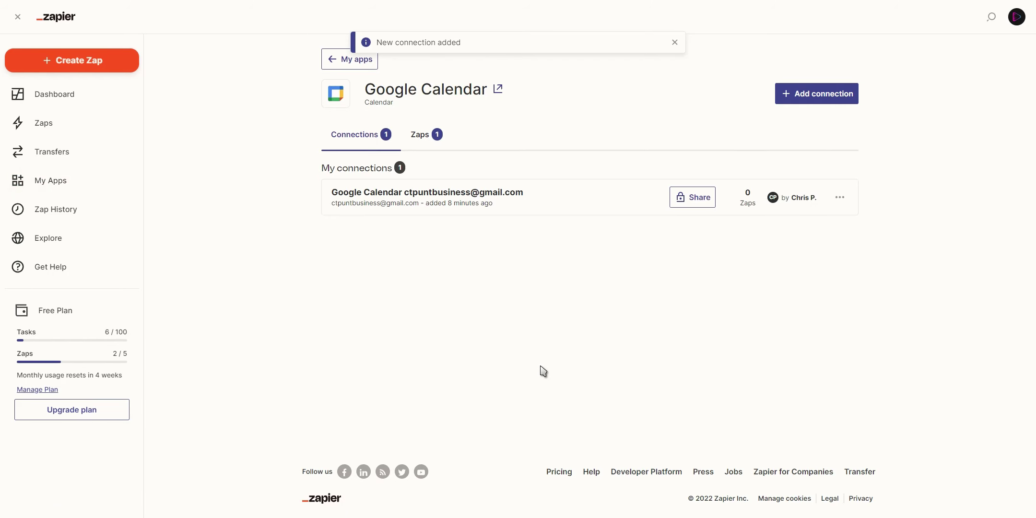
left_click(108, 126)
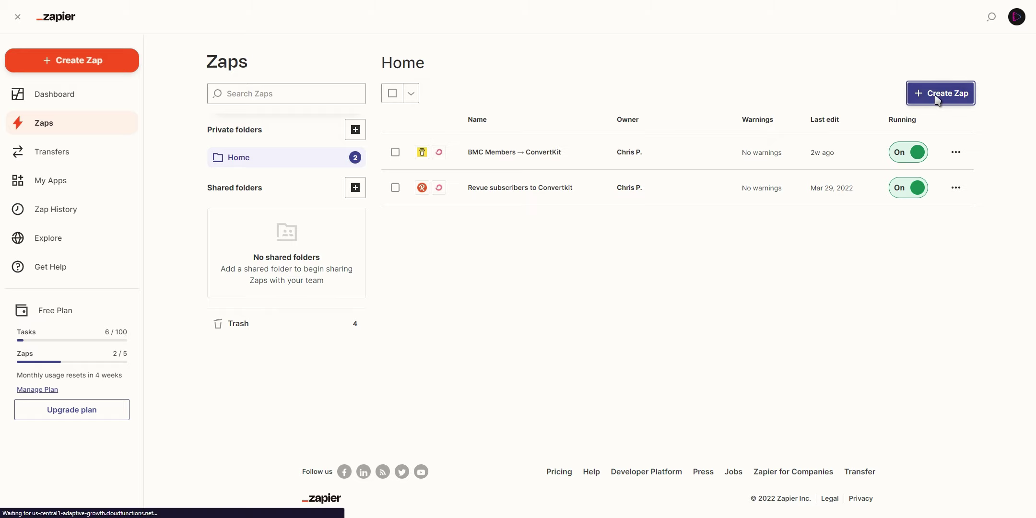
- Start a new Zap with a Google Calendar New Event trigger, the connected account and calendar
left_click(936, 95)
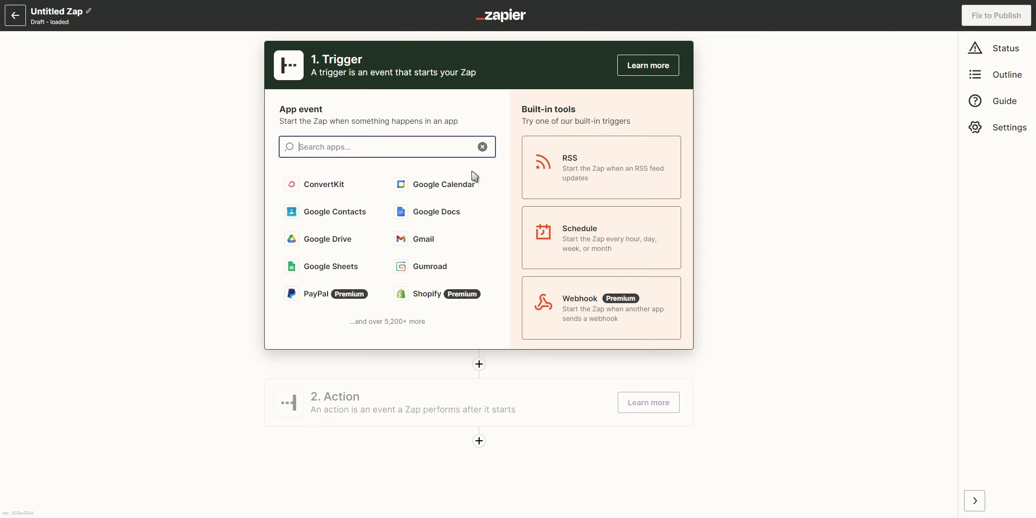
left_click(456, 186)
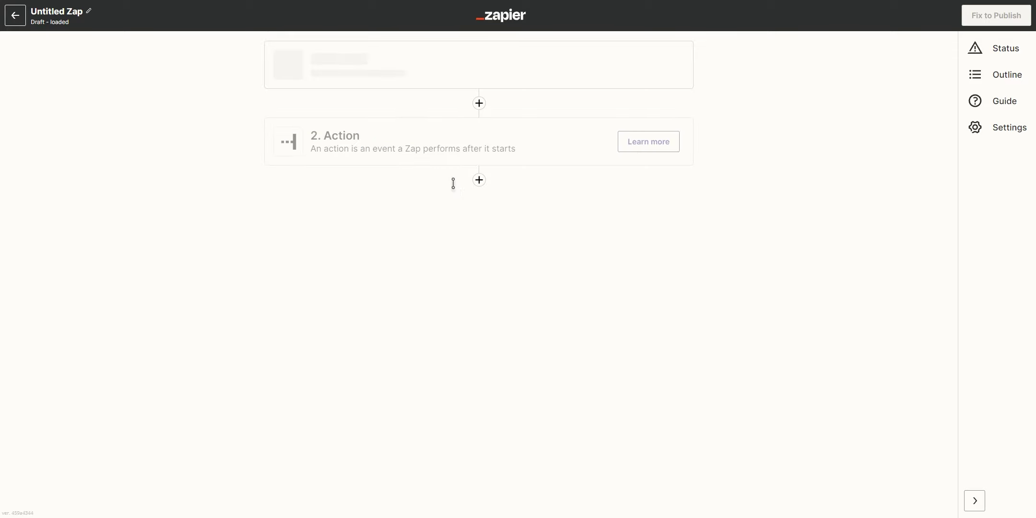
left_click(454, 190)
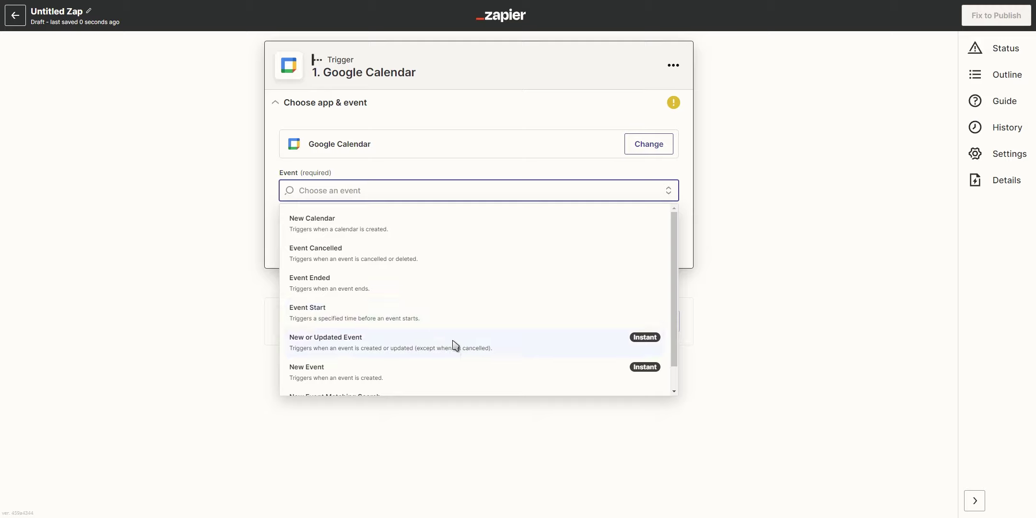
left_click(457, 370)
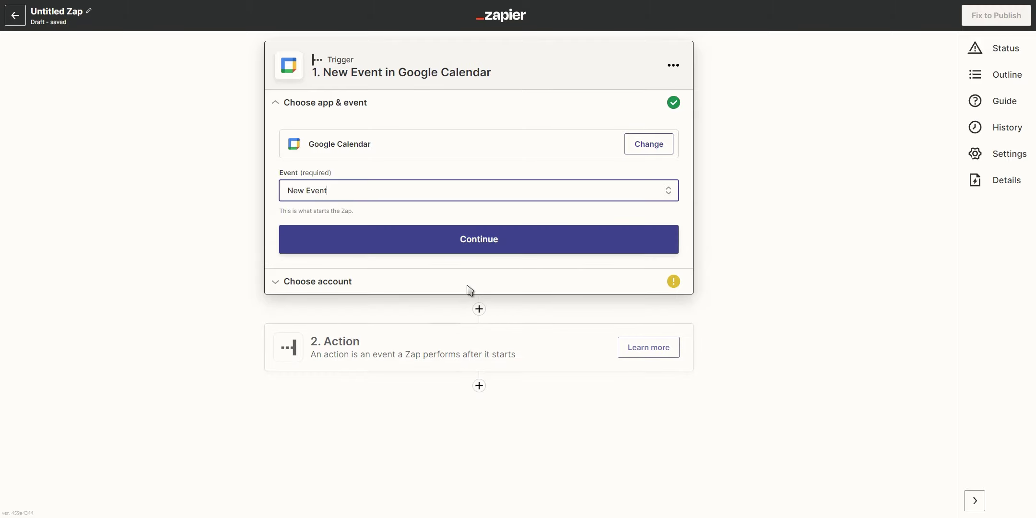
left_click(478, 244)
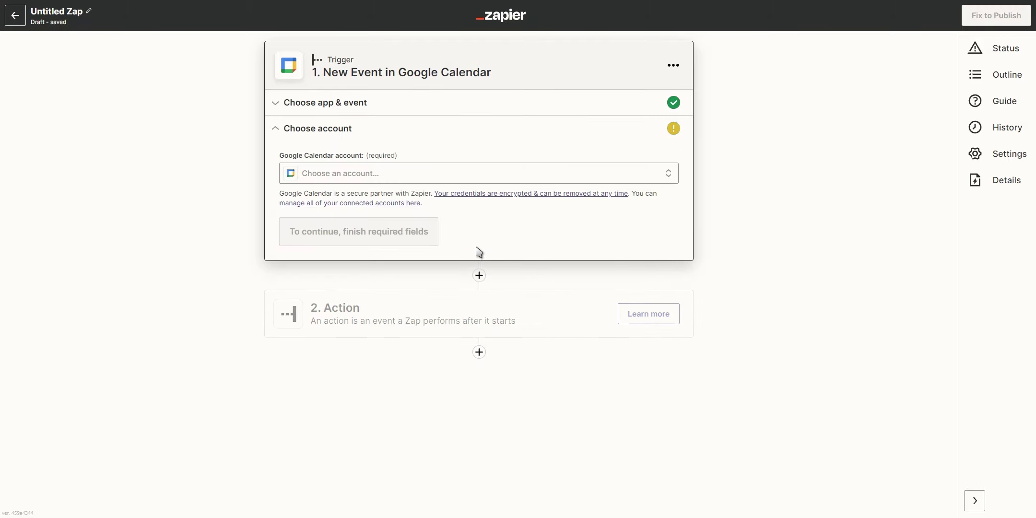
left_click(476, 177)
left_click(462, 284)
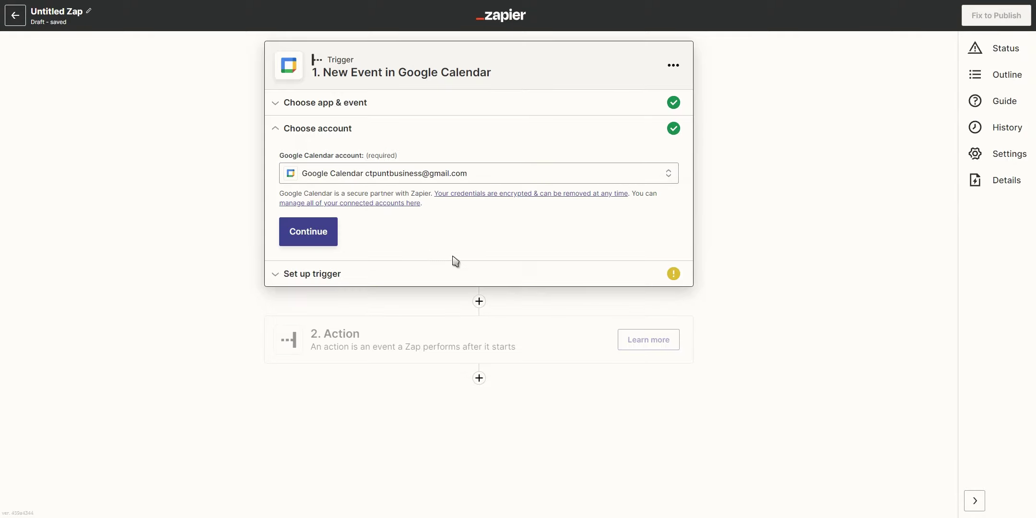
left_click(333, 239)
left_click(354, 209)
left_click(372, 307)
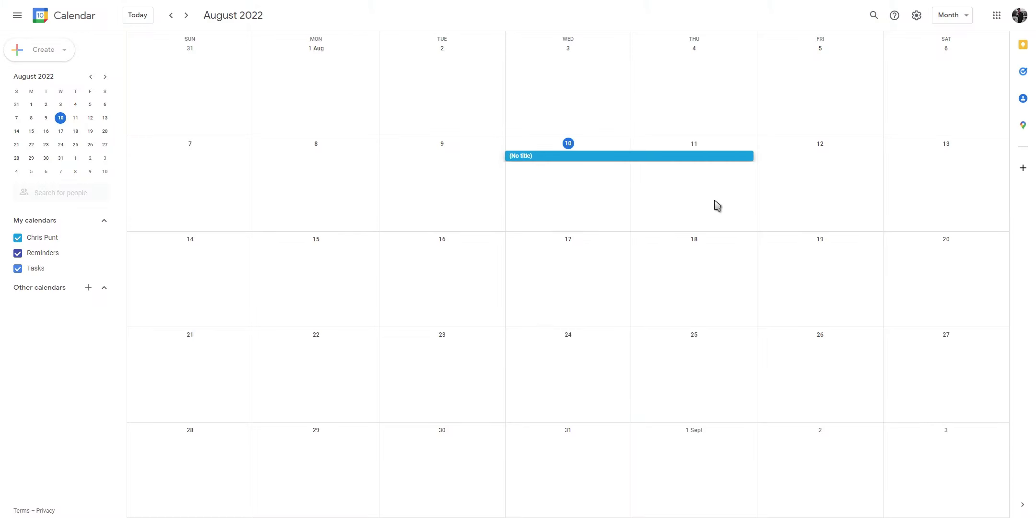
- Add a 'Zapier' event for 10–11 August, test the trigger, and continue to the action
left_click_drag(715, 206, 717, 206)
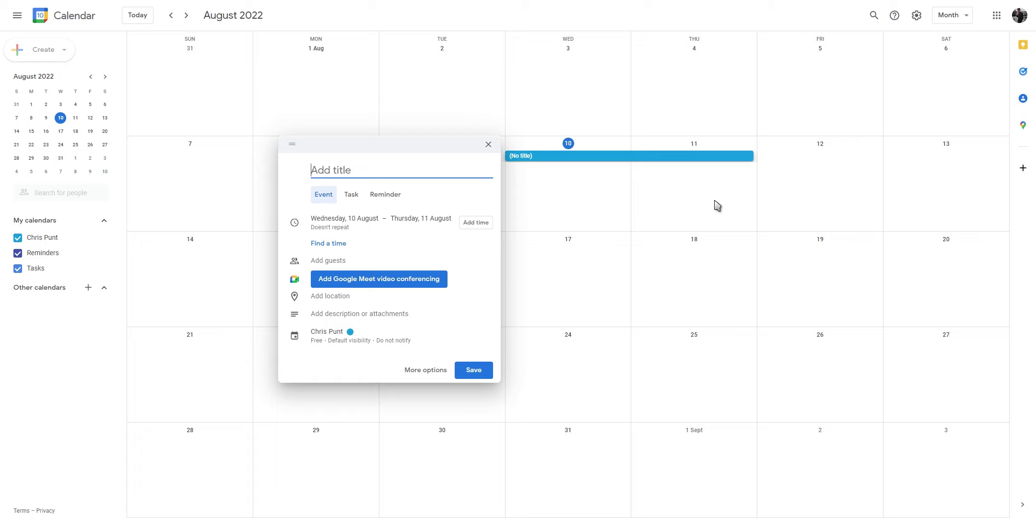
type("Zapier")
left_click(486, 370)
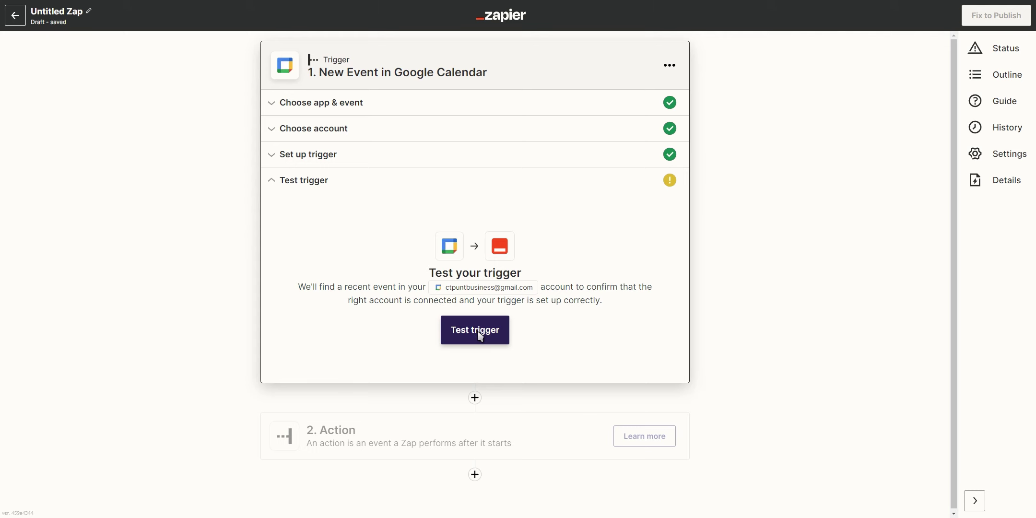
left_click(480, 335)
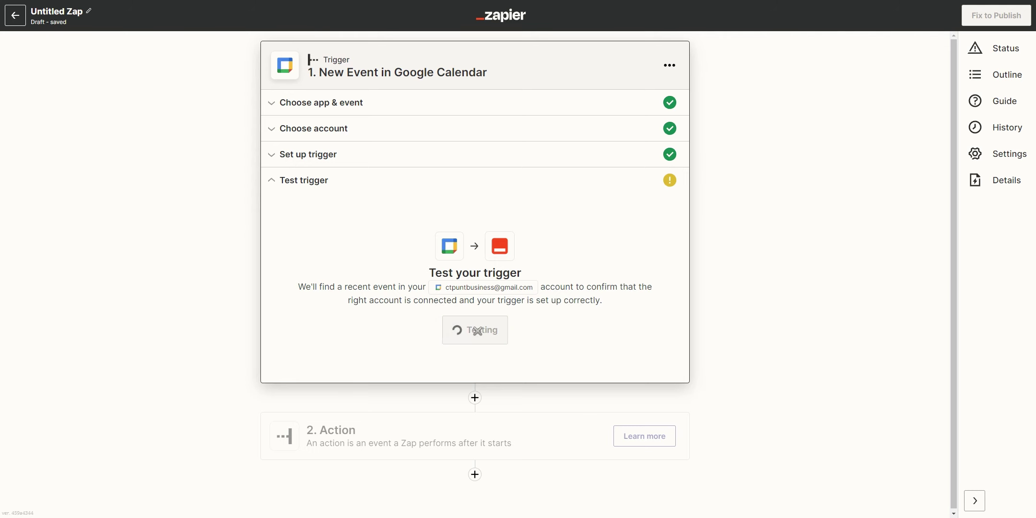
scroll(686, 294, "down", 3)
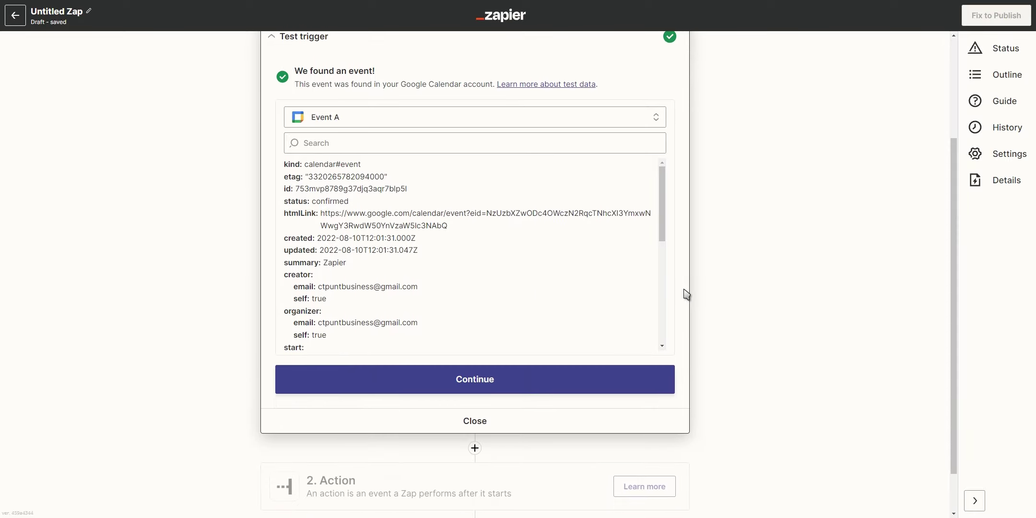
left_click(627, 374)
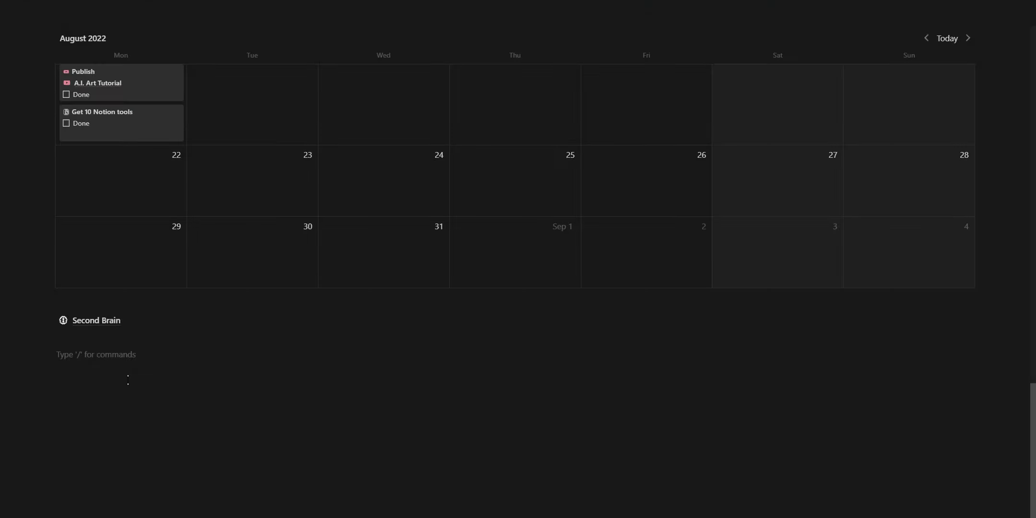
- In Notion, insert a /cal calendar view backed by a new database and hide its title
type("/cal")
key("Down")
key("Return")
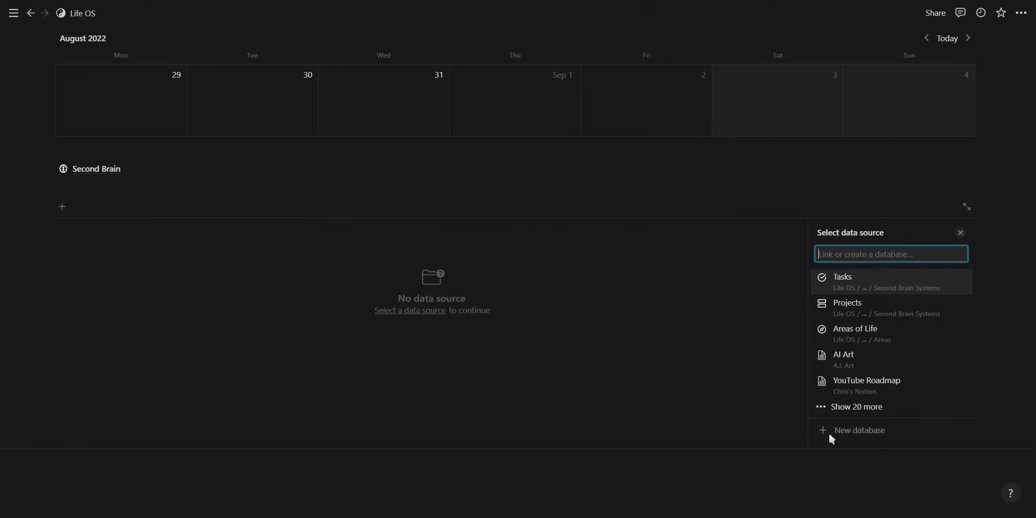
left_click(830, 435)
left_click(106, 232)
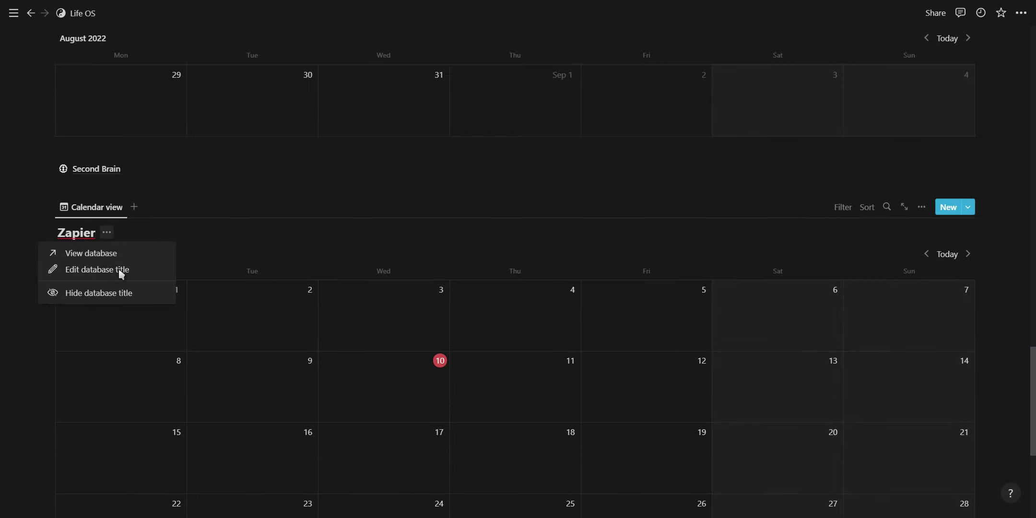
left_click(121, 290)
scroll(121, 290, "down", 3)
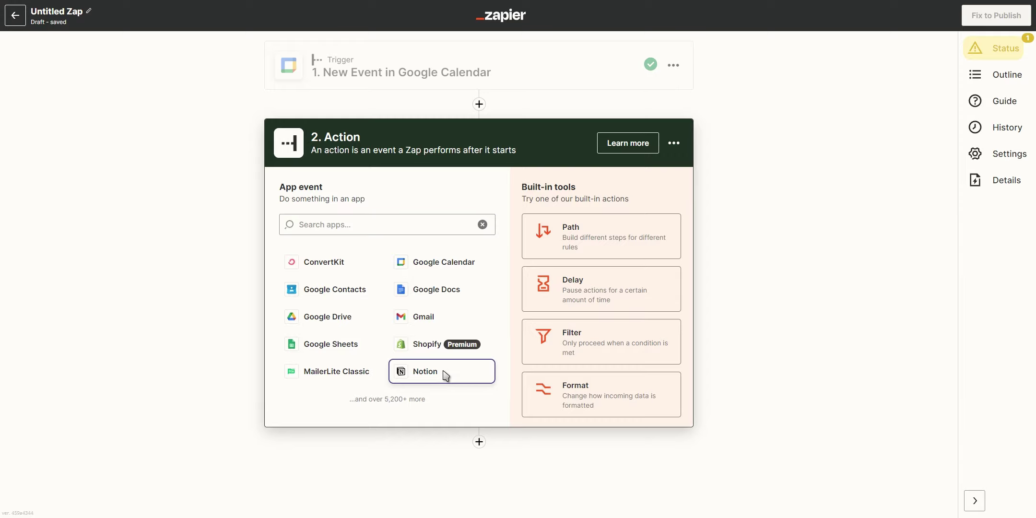
- Choose Notion with the Create Database Item event and the connected Notion account
left_click(445, 375)
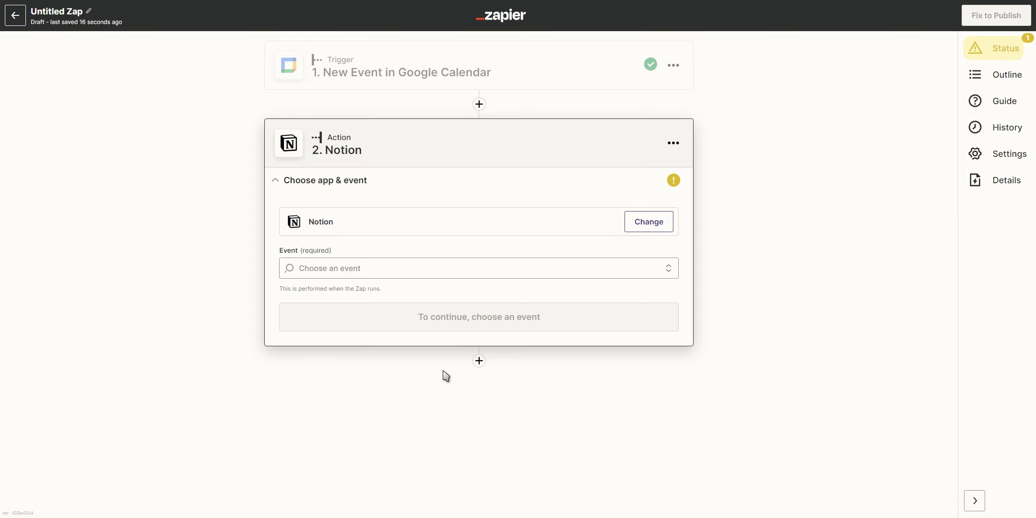
left_click(416, 268)
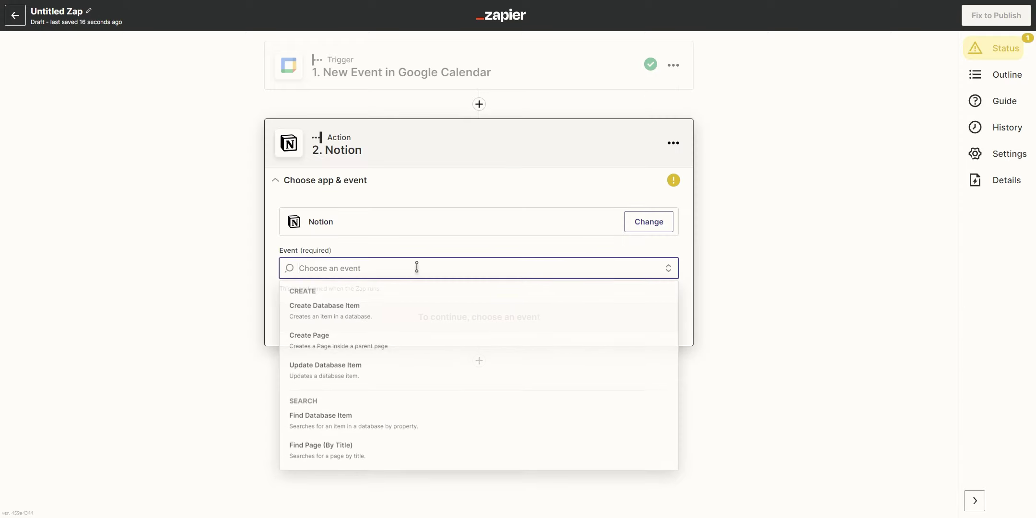
left_click(420, 313)
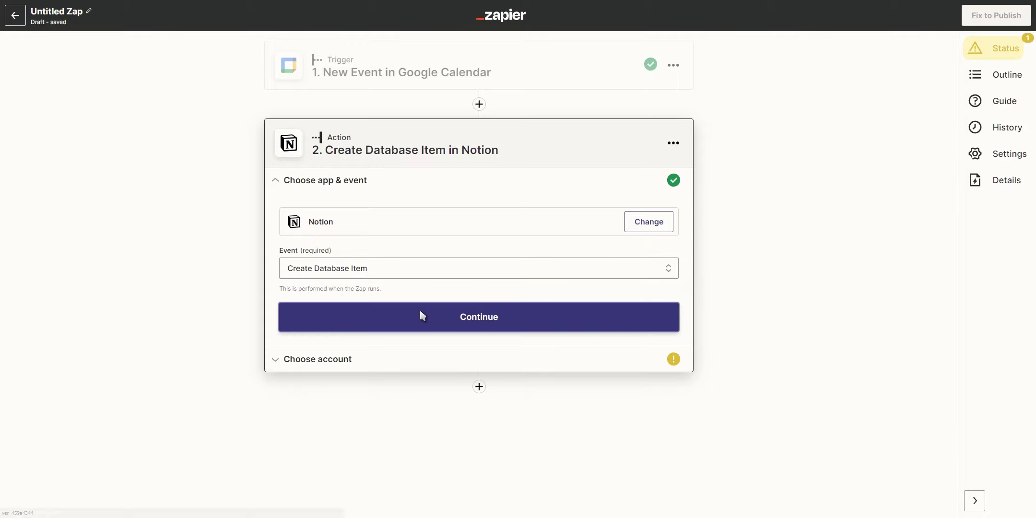
left_click(420, 313)
left_click(429, 254)
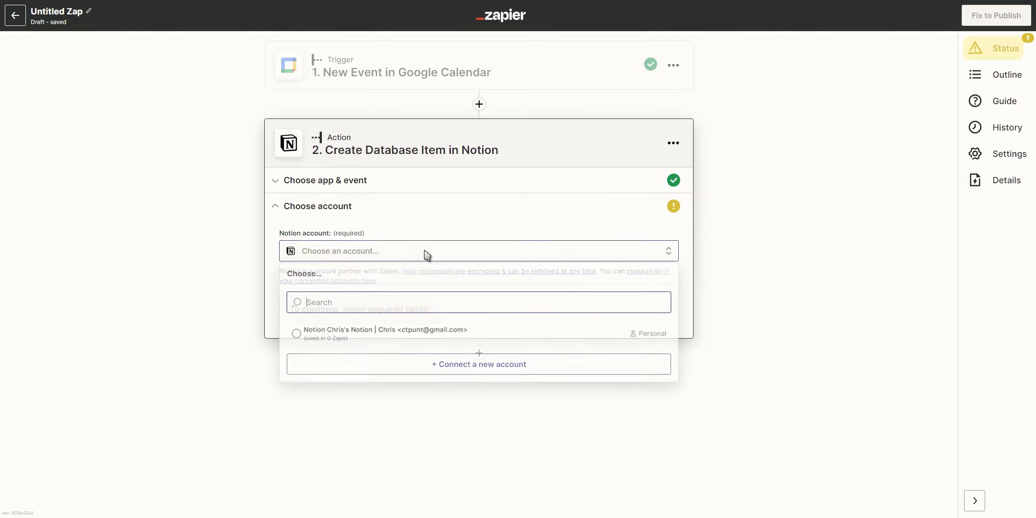
left_click(425, 338)
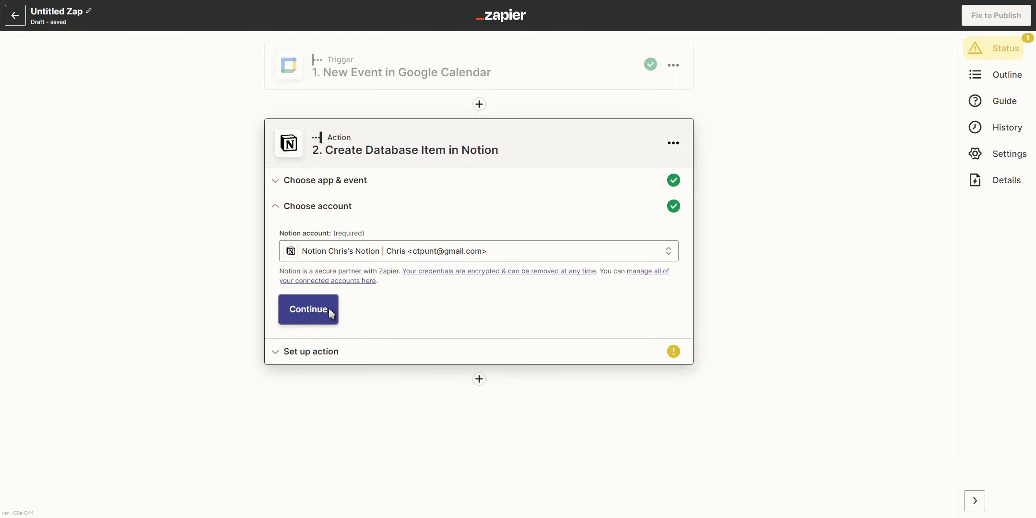
- Target the Zapier database and map the event Summary into the Name field
left_click(331, 313)
left_click(350, 287)
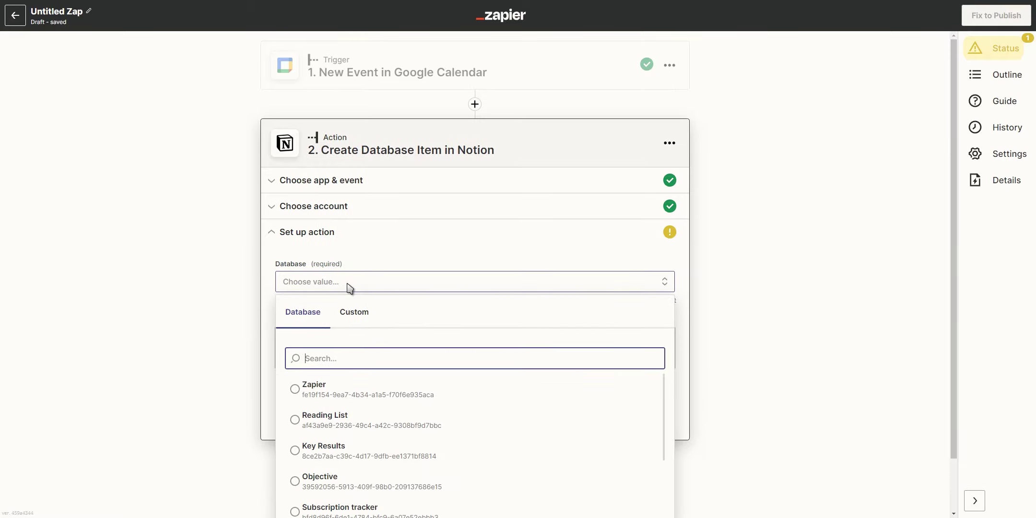
left_click(324, 388)
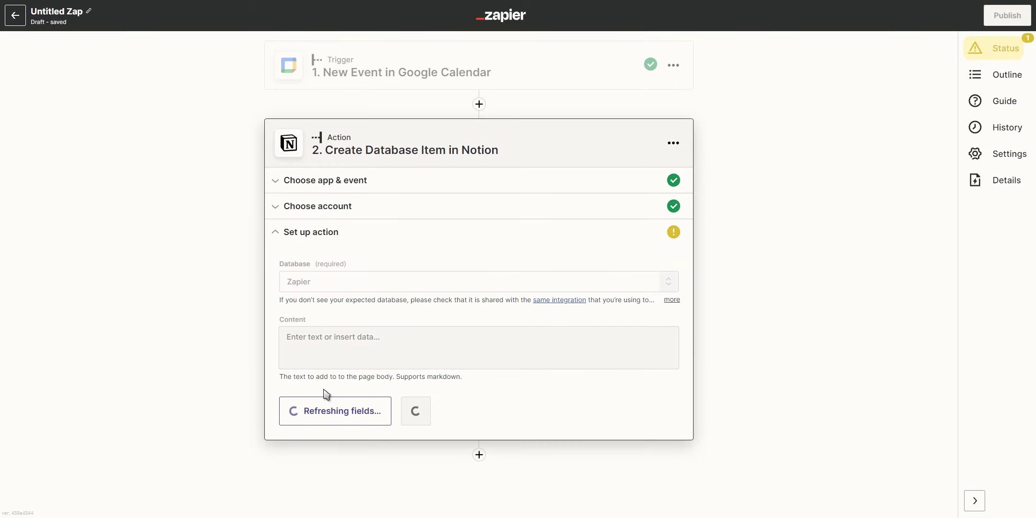
scroll(326, 394, "down", 3)
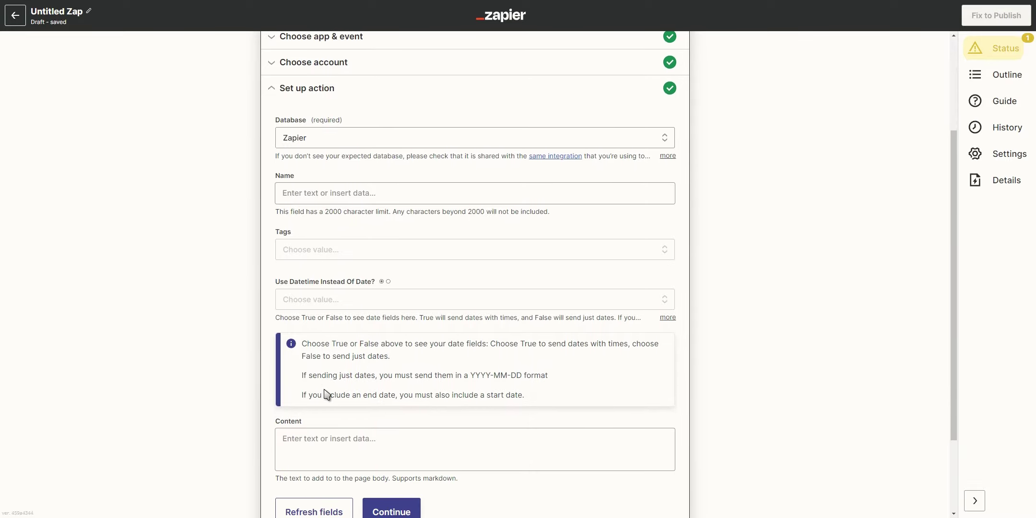
scroll(326, 395, "down", 1)
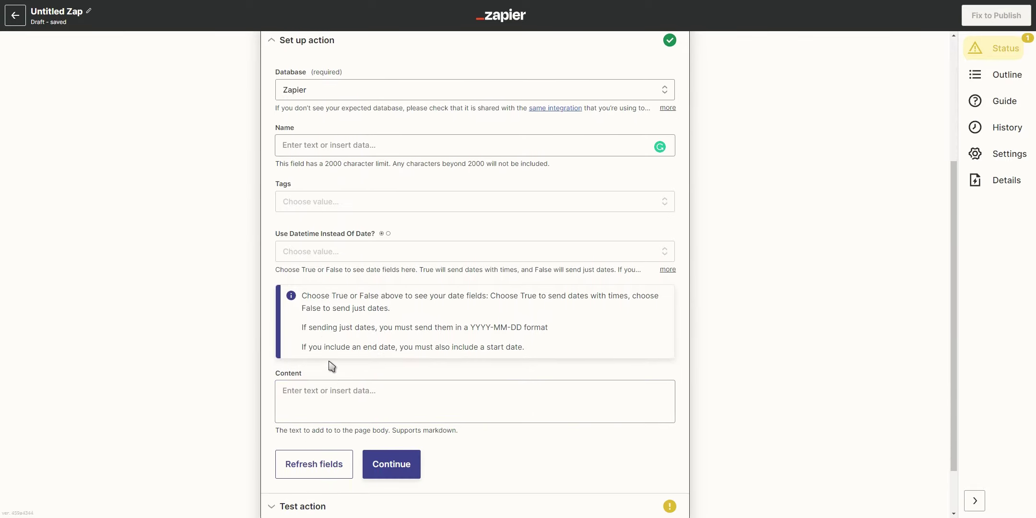
left_click(333, 148)
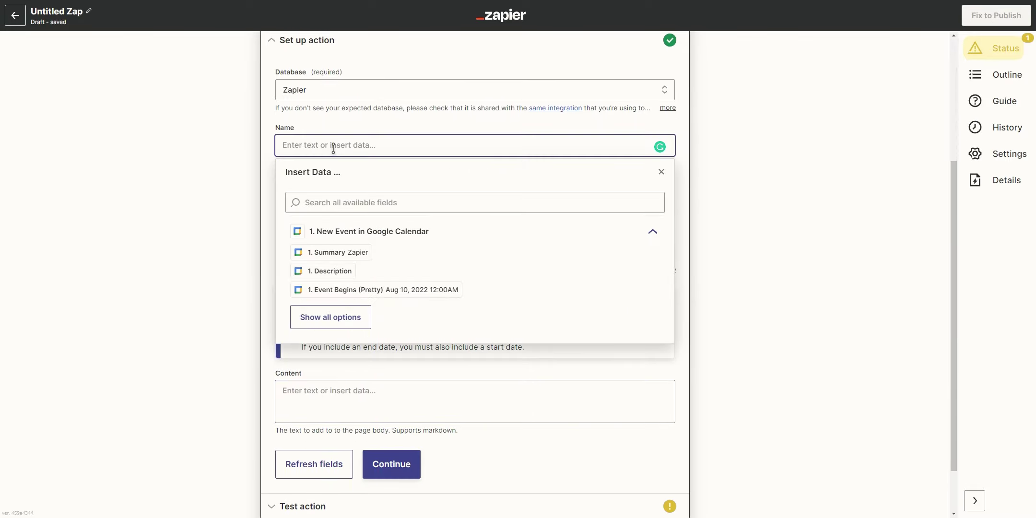
left_click(336, 253)
left_click(271, 206)
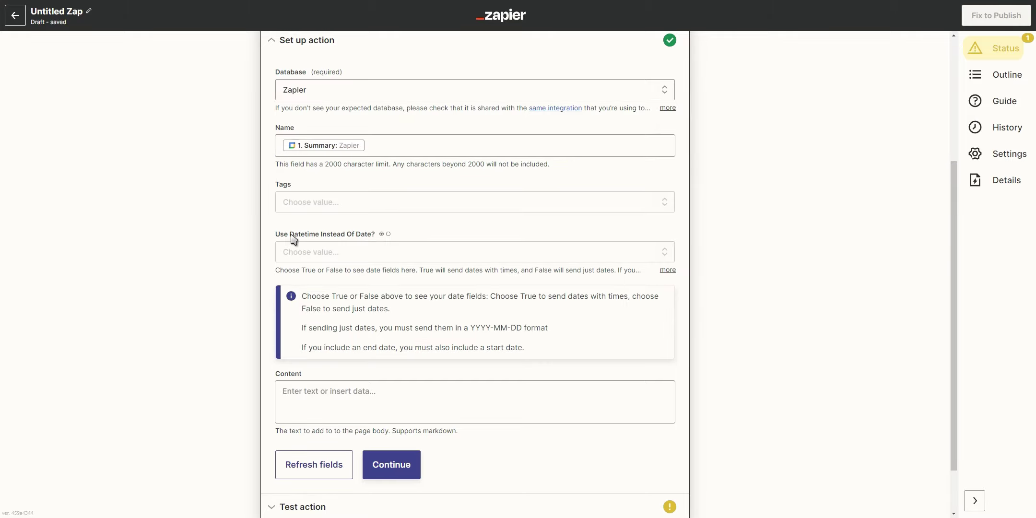
- Set datetimes to True and map Event Begins and Event Ends to start and end
left_click(338, 254)
left_click(299, 393)
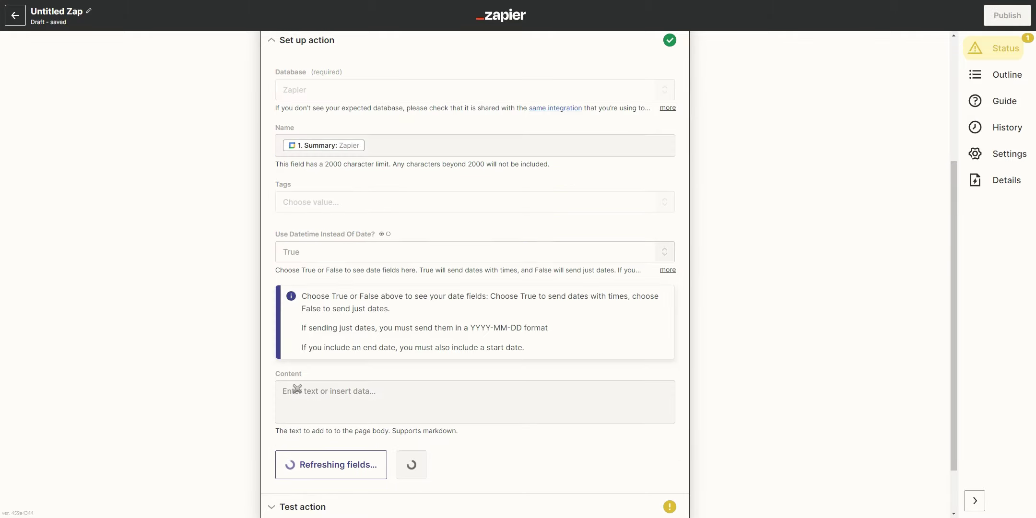
scroll(303, 372, "down", 4)
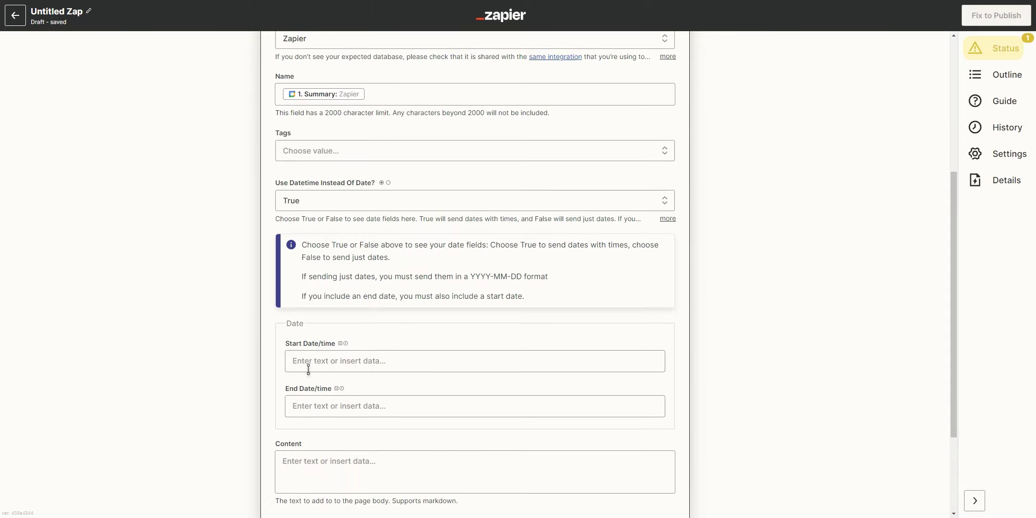
left_click(363, 230)
left_click(342, 400)
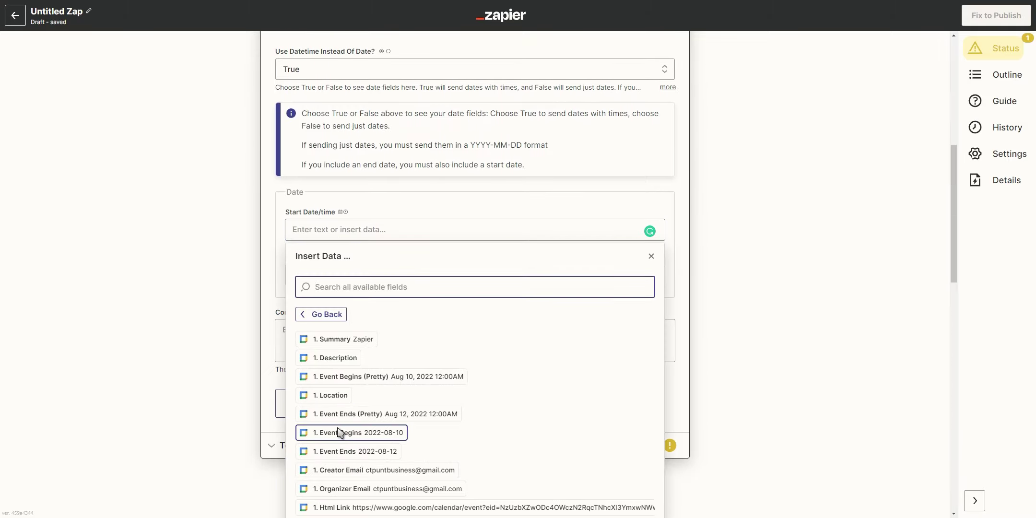
left_click(340, 430)
left_click(315, 275)
left_click(324, 510)
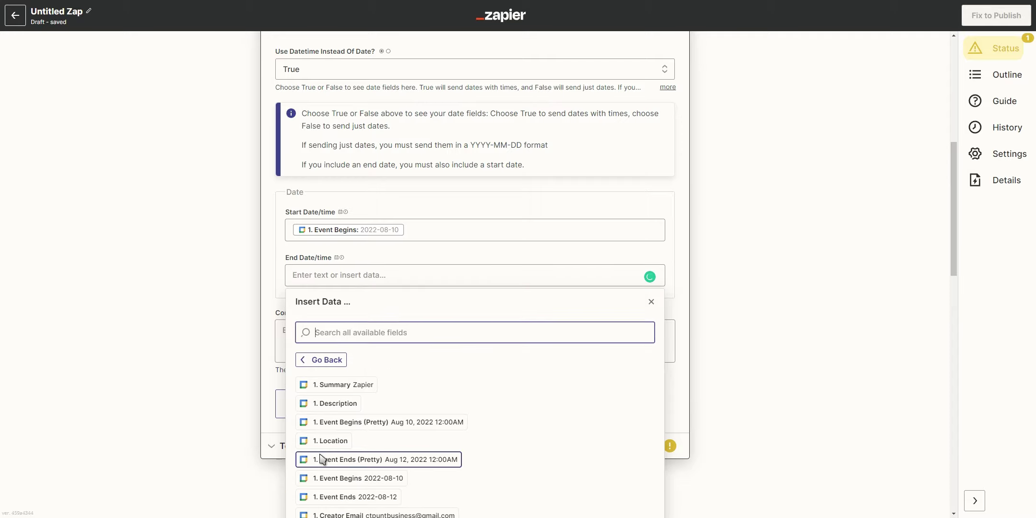
left_click(346, 495)
left_click(258, 334)
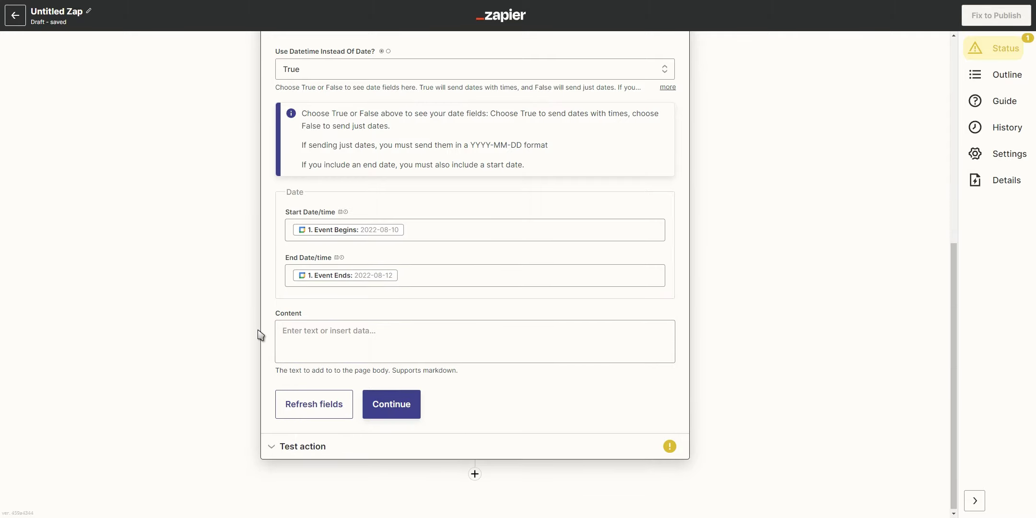
- Test the Notion action, then move the resulting Zapier item to 18–20 August in Notion
left_click(383, 406)
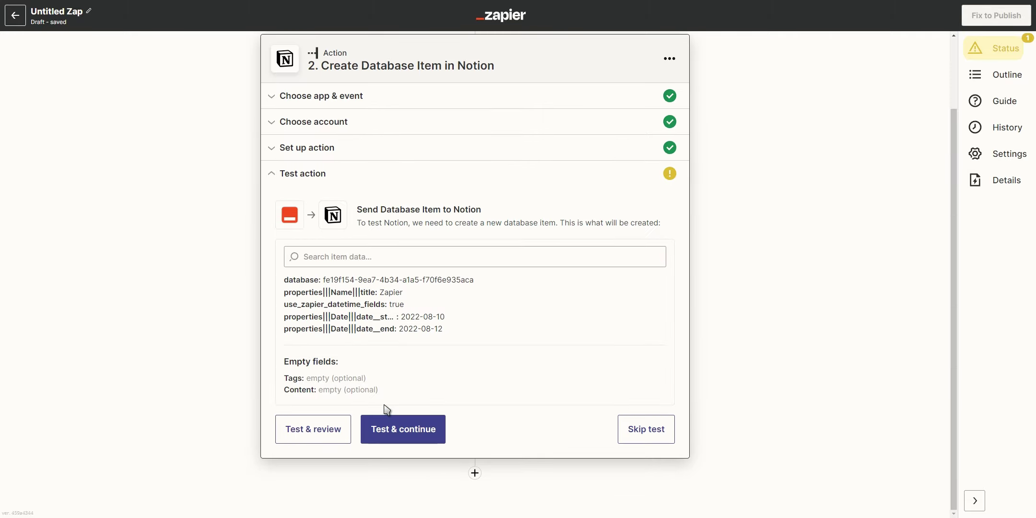
left_click(390, 425)
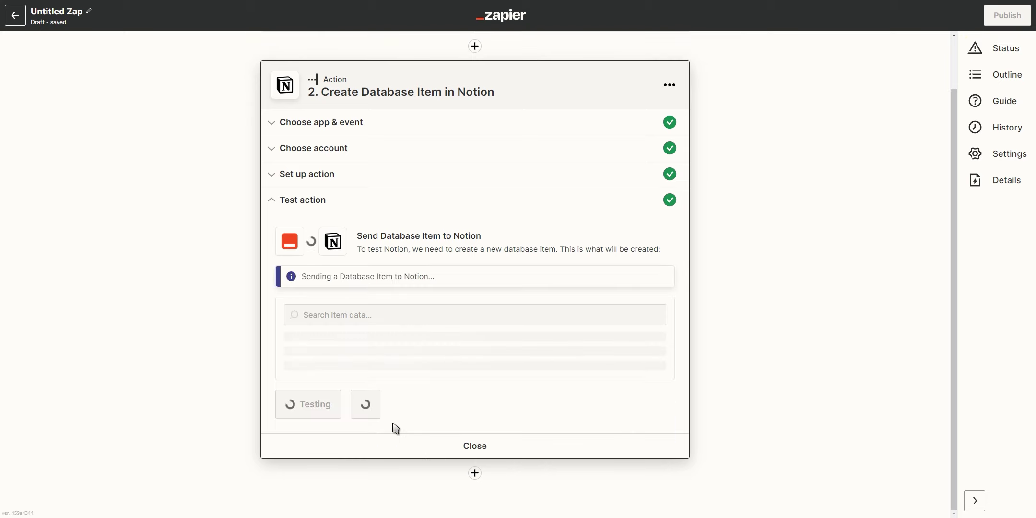
key("alt+Tab")
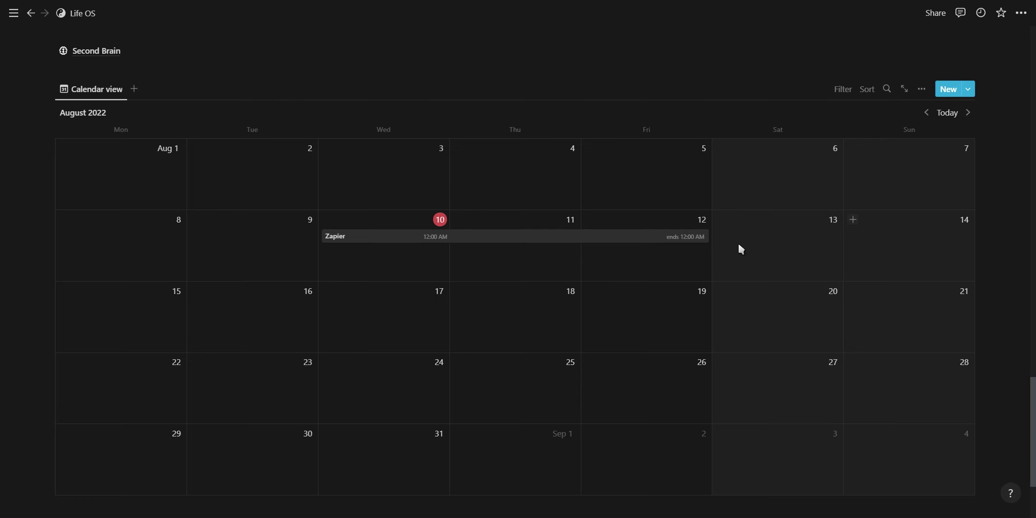
left_click_drag(374, 236, 513, 312)
key("alt+Tab")
- Publish the Zap and turn it on
left_click(404, 404)
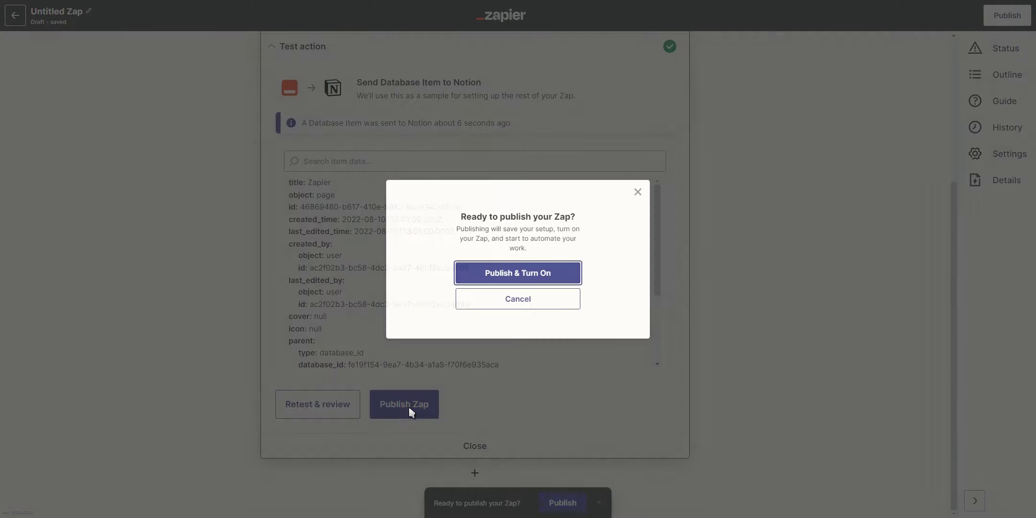
left_click(525, 275)
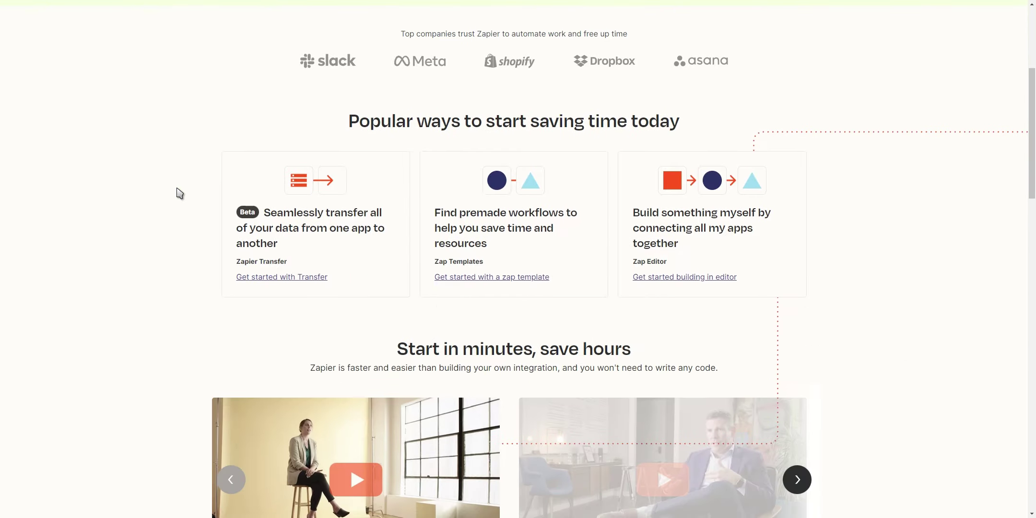
scroll(178, 192, "down", 10)
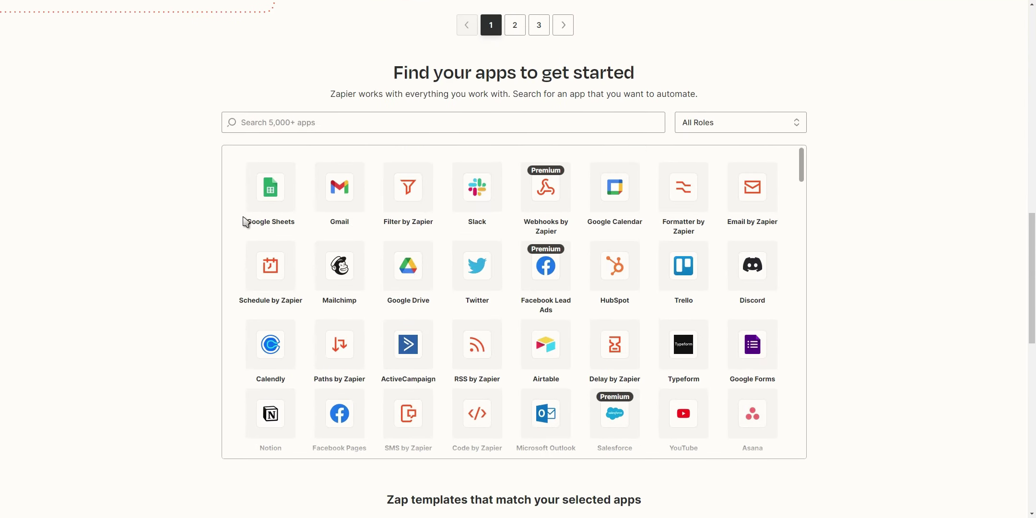
scroll(245, 222, "down", 10)
scroll(183, 248, "down", 5)
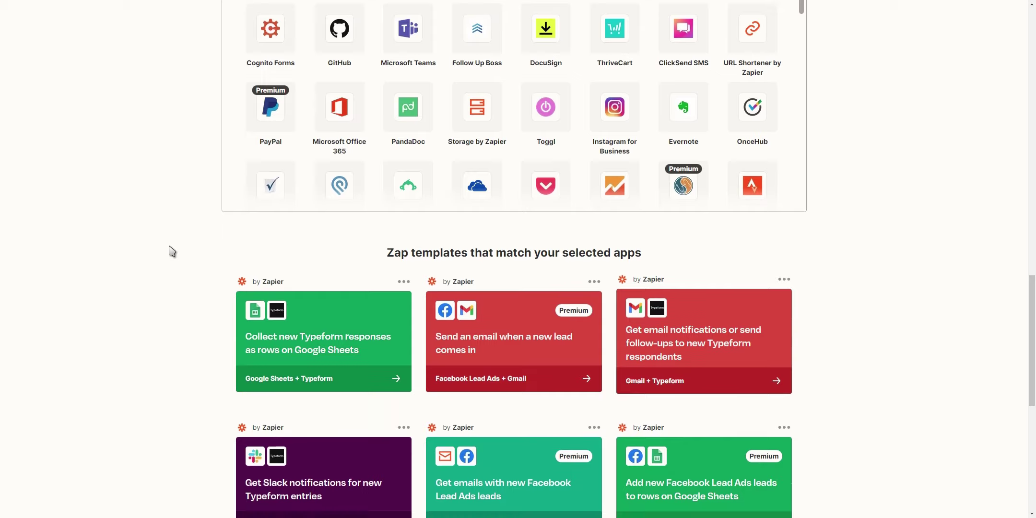
scroll(171, 251, "down", 5)
scroll(171, 251, "up", 15)
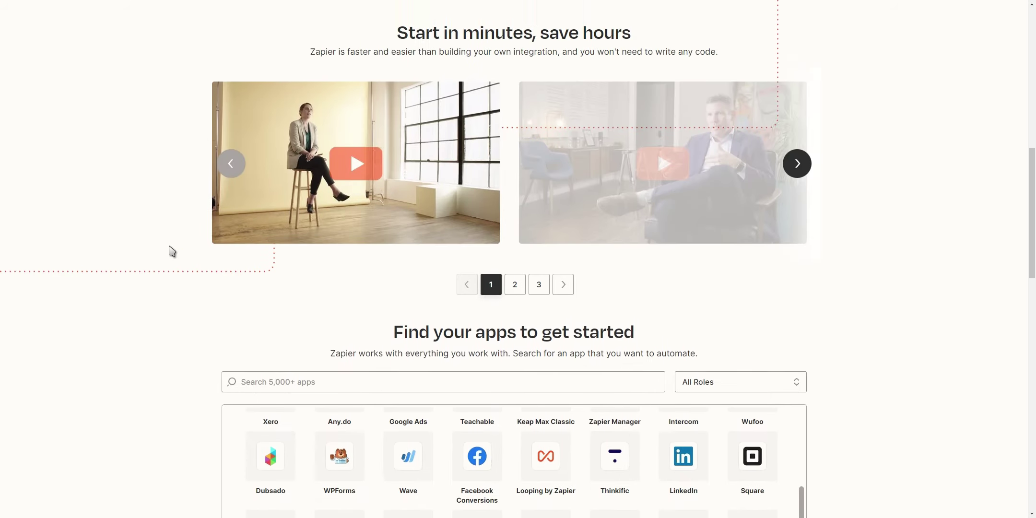
- Drag the embedded calendar's corner outward so it spans nearly the full page width
scroll(171, 251, "up", 10)
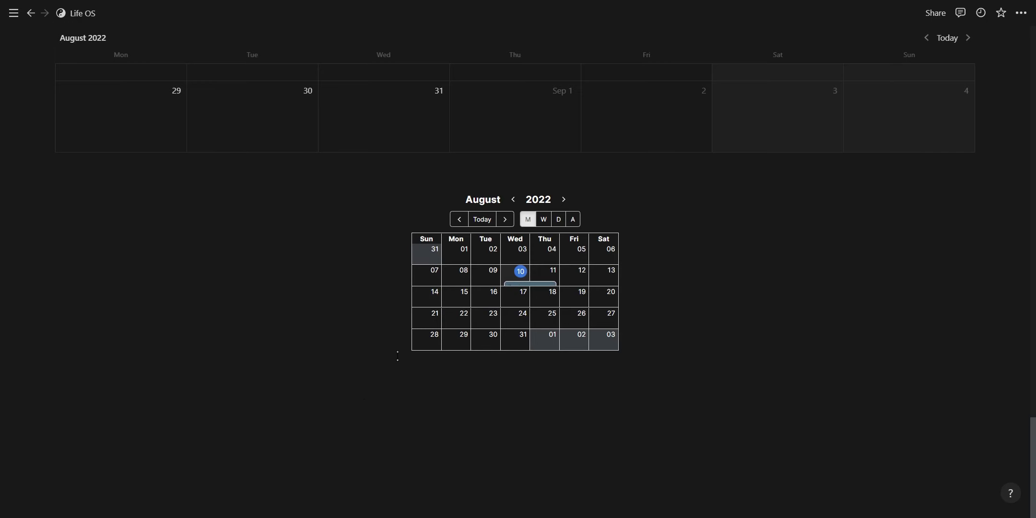
left_click_drag(405, 354, 161, 423)
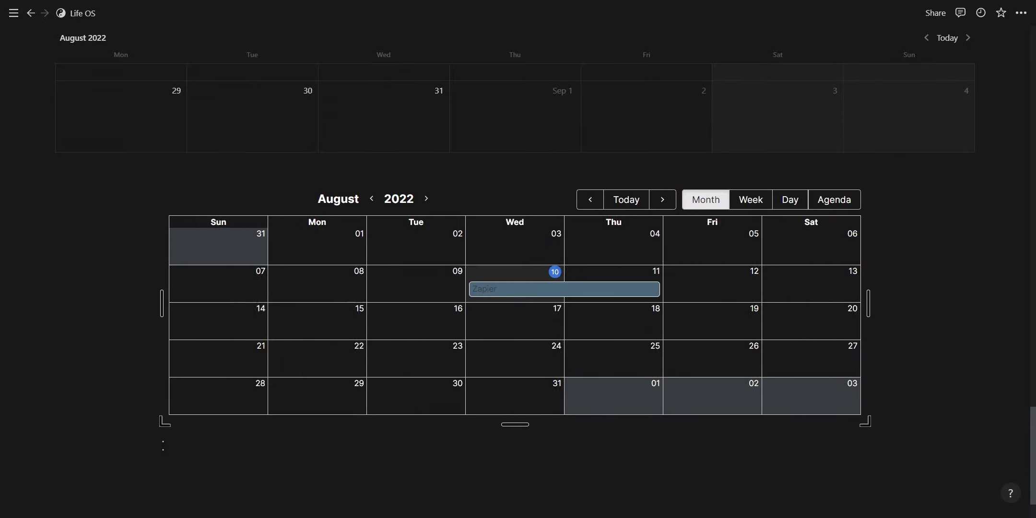
scroll(655, 352, "down", 2)
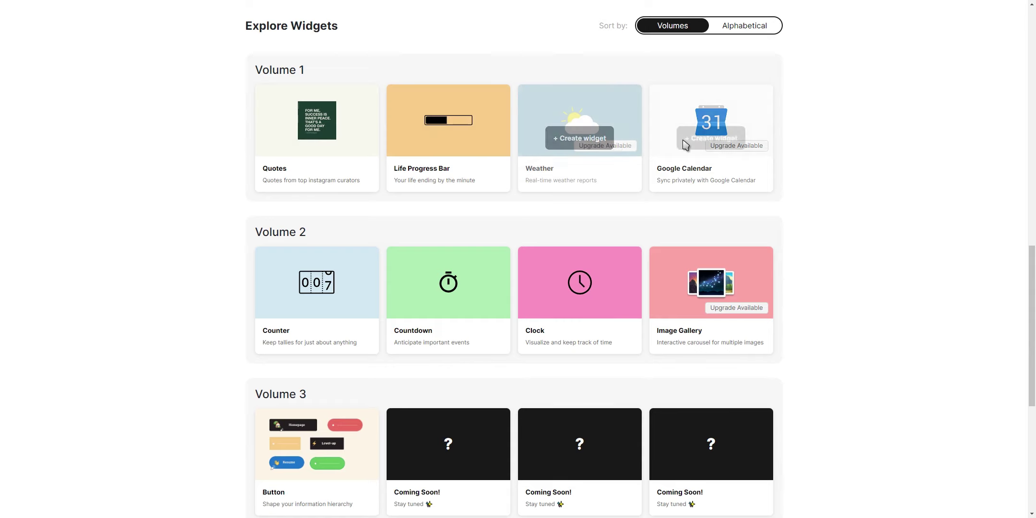
- Create an Indify Google Calendar widget, keep its only calendar, and turn on dark mode
left_click(707, 141)
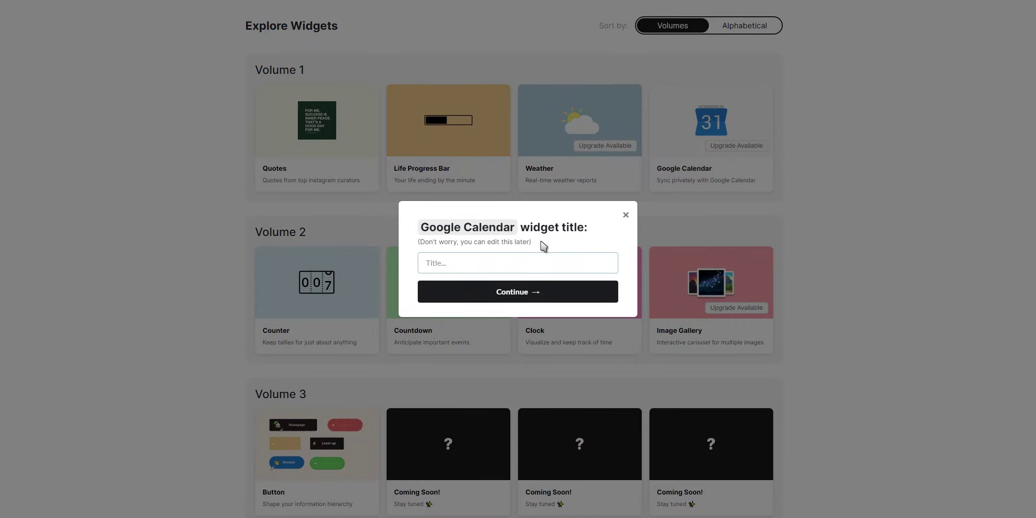
key("Return")
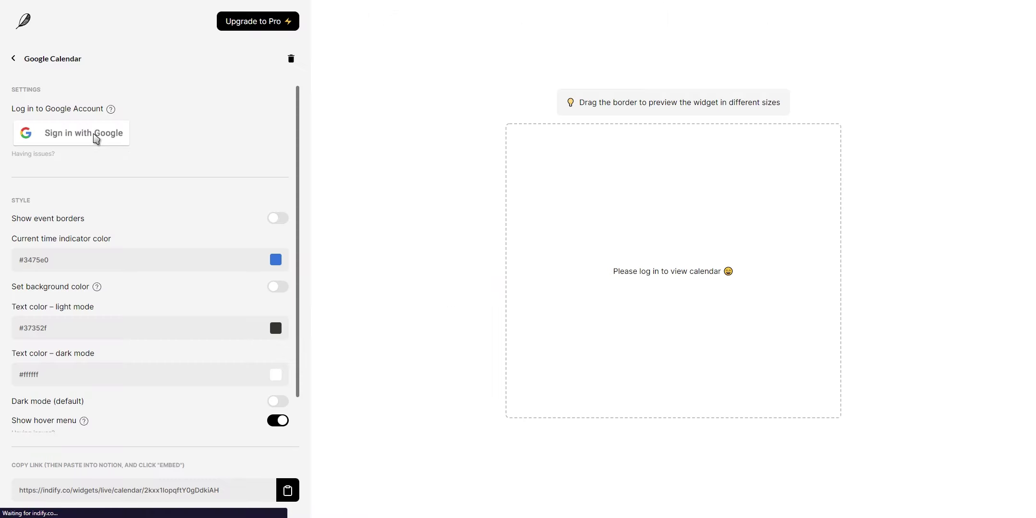
left_click(145, 190)
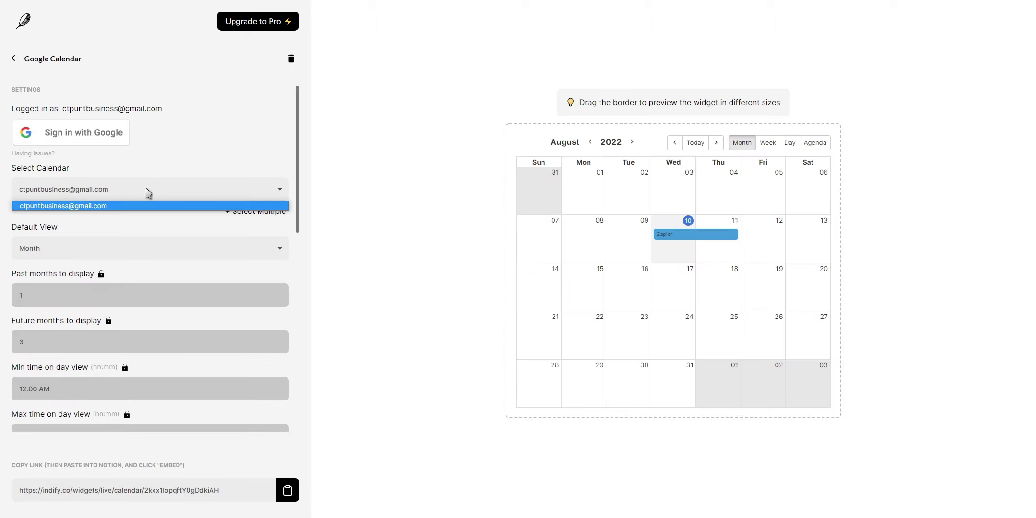
left_click(145, 189)
left_click(145, 245)
scroll(141, 236, "down", 10)
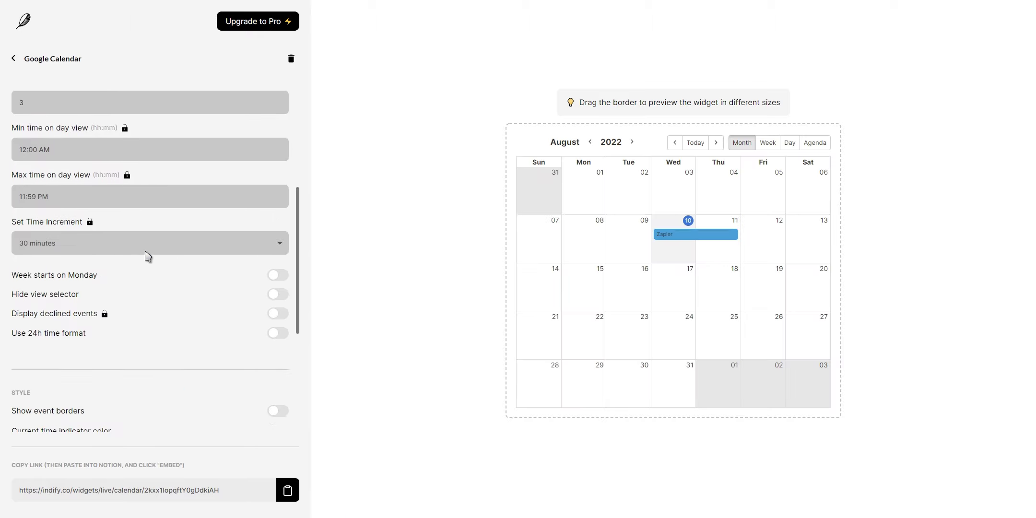
left_click(278, 363)
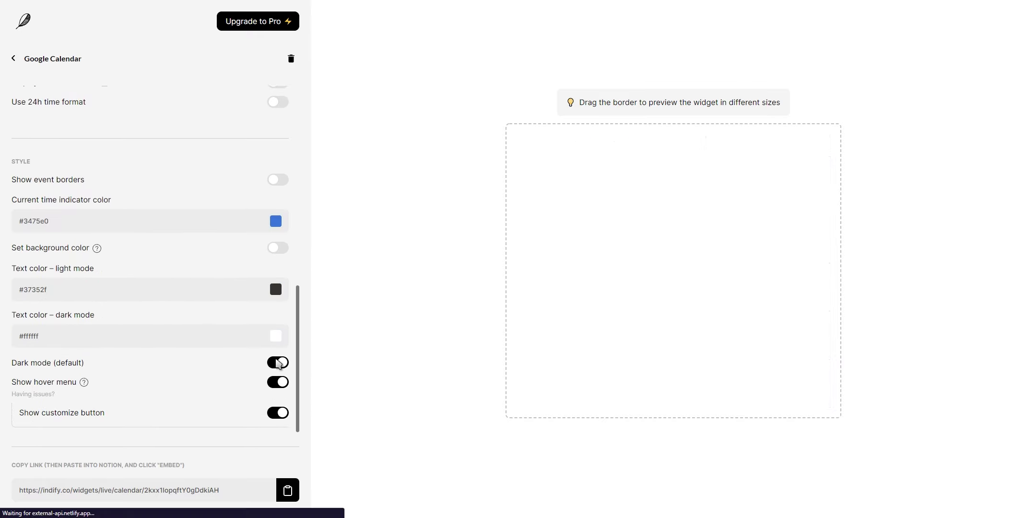
- Dismiss the Pro upgrade offer and copy the widget's embed link
left_click(267, 24)
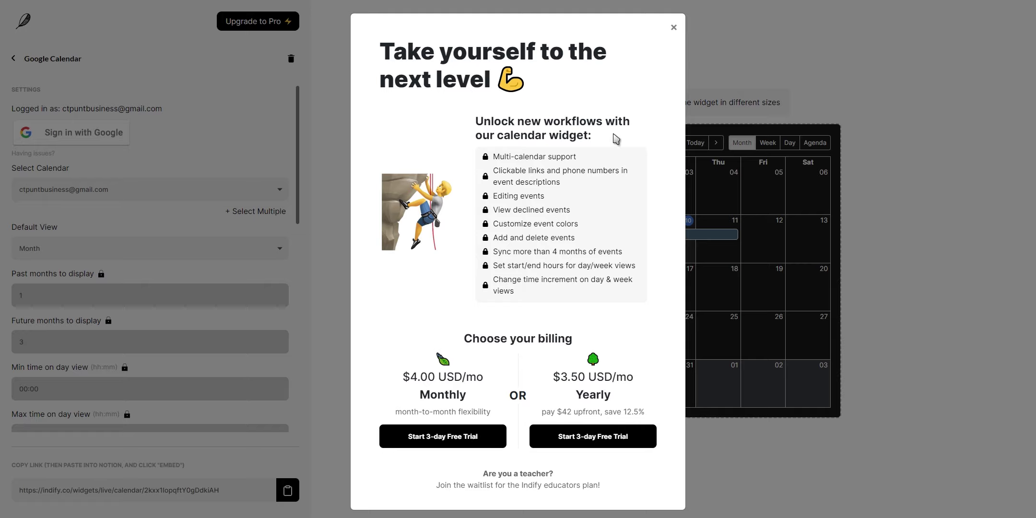
left_click(673, 27)
scroll(254, 218, "down", 10)
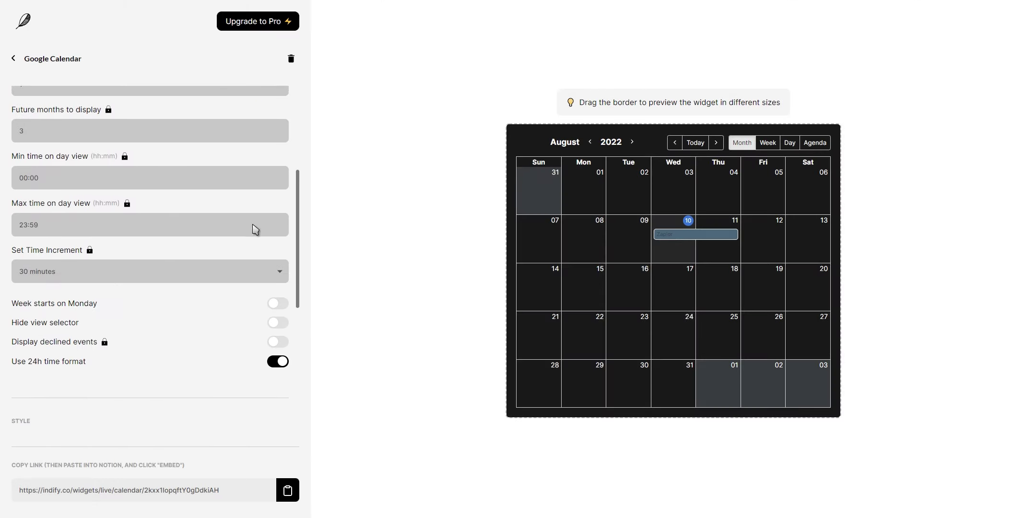
left_click(287, 490)
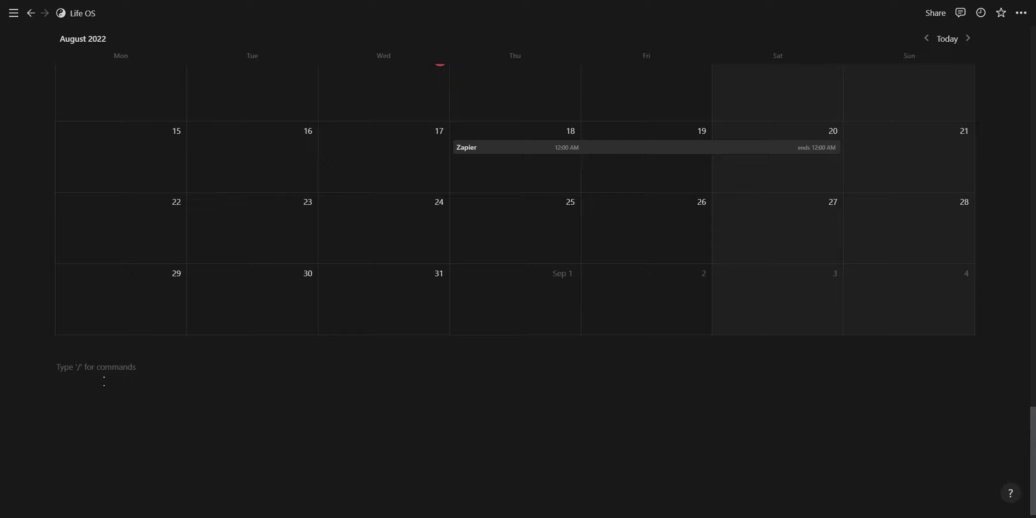
- Embed the pasted Indify calendar link below the database and stretch it to show all of August
key("ctrl+v")
left_click(316, 418)
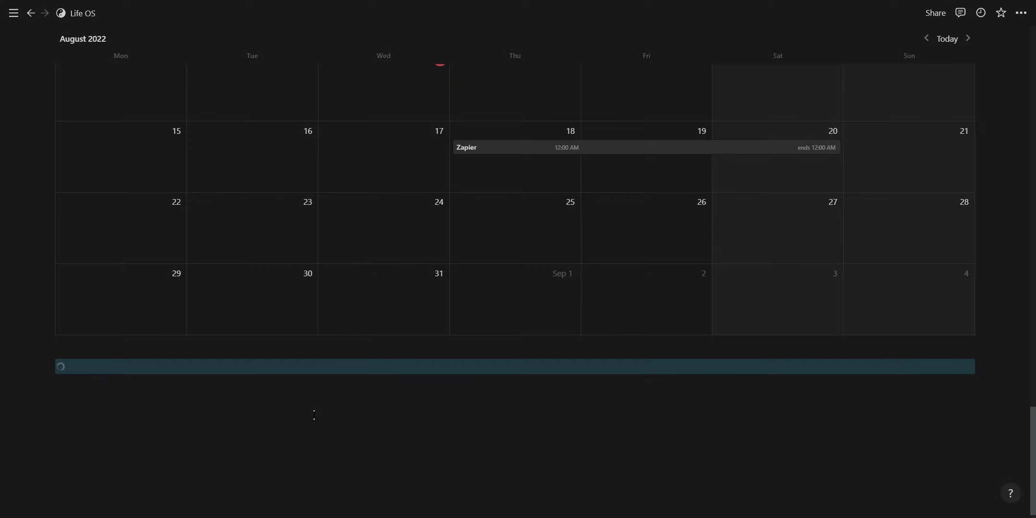
scroll(512, 405, "down", 3)
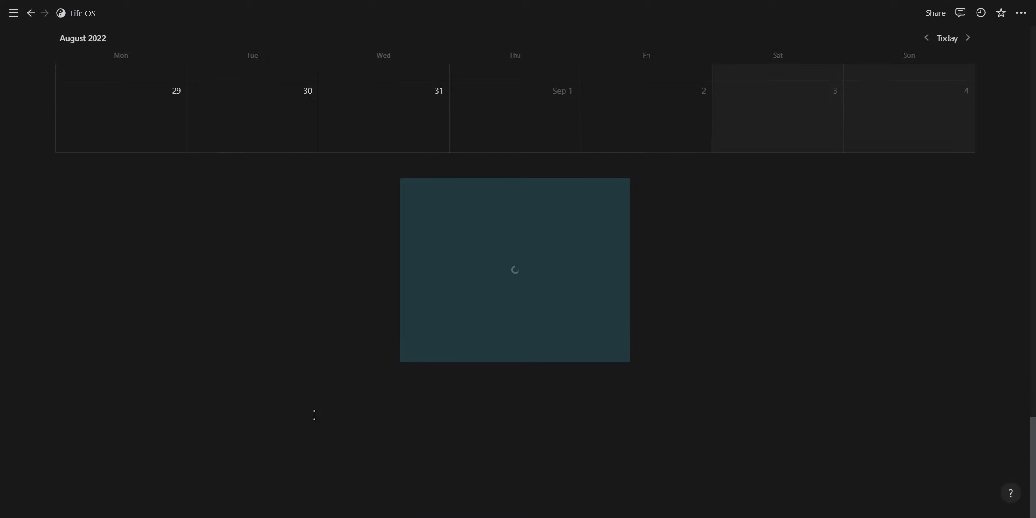
left_click_drag(405, 354, 163, 485)
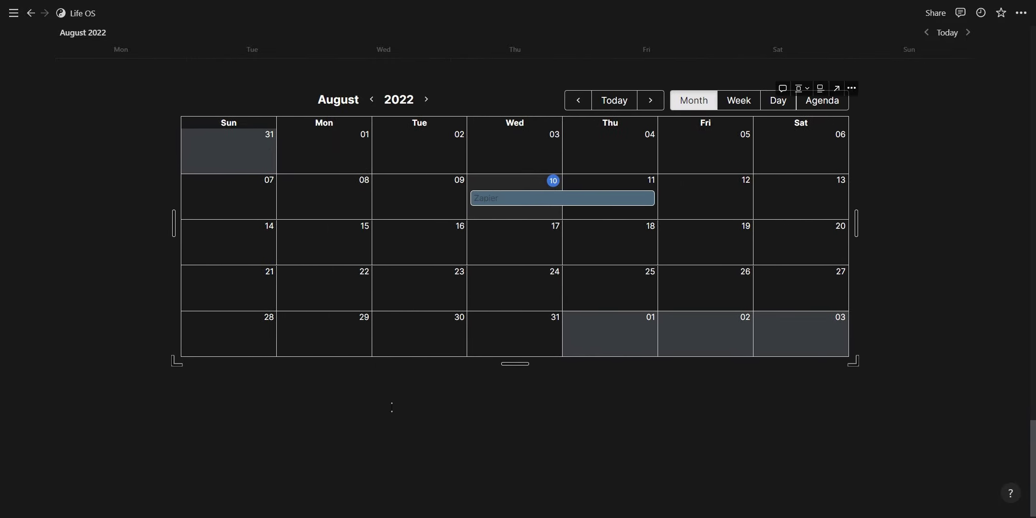
left_click_drag(515, 363, 515, 413)
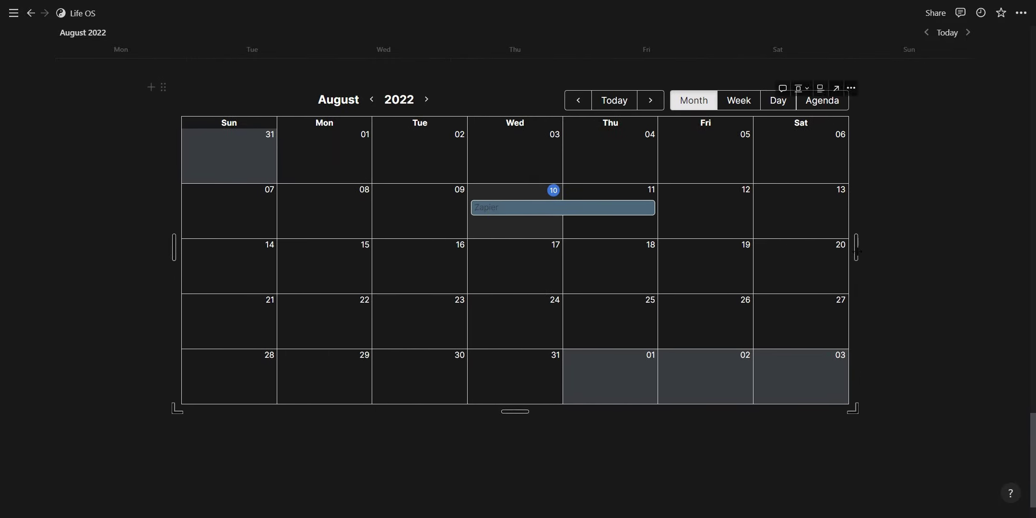